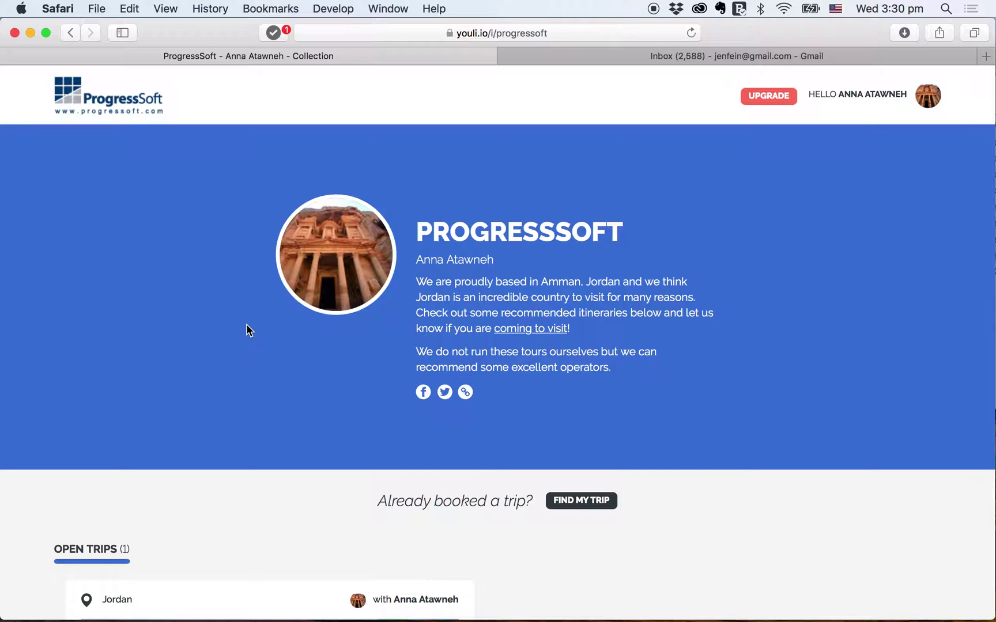
# - Browse the trip listings and open the Journey Through Jordan trip
pyautogui.scroll(-3, 246, 330)
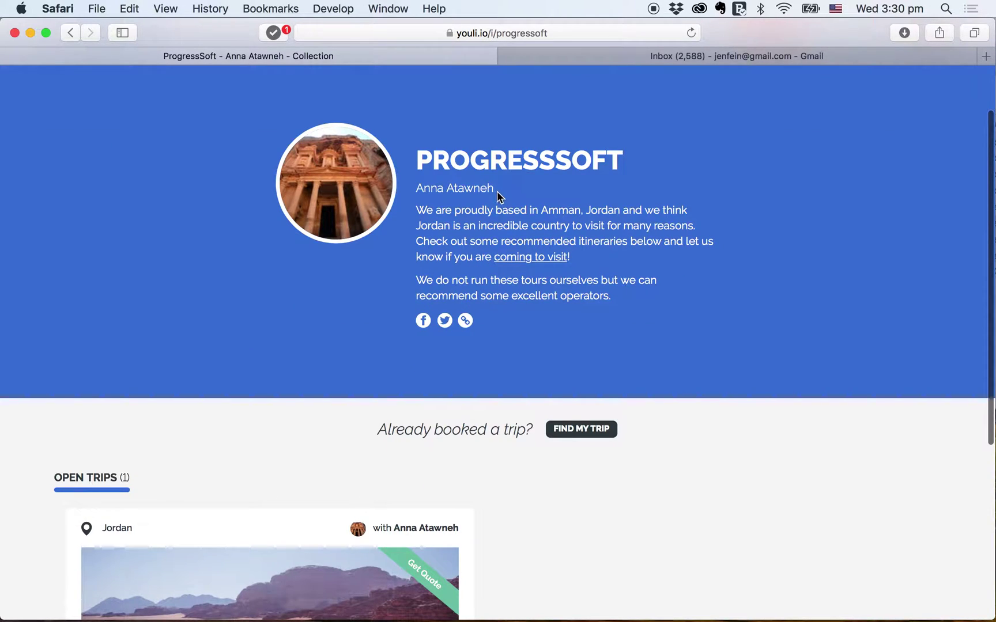
pyautogui.moveTo(492, 189); pyautogui.dragTo(415, 190)
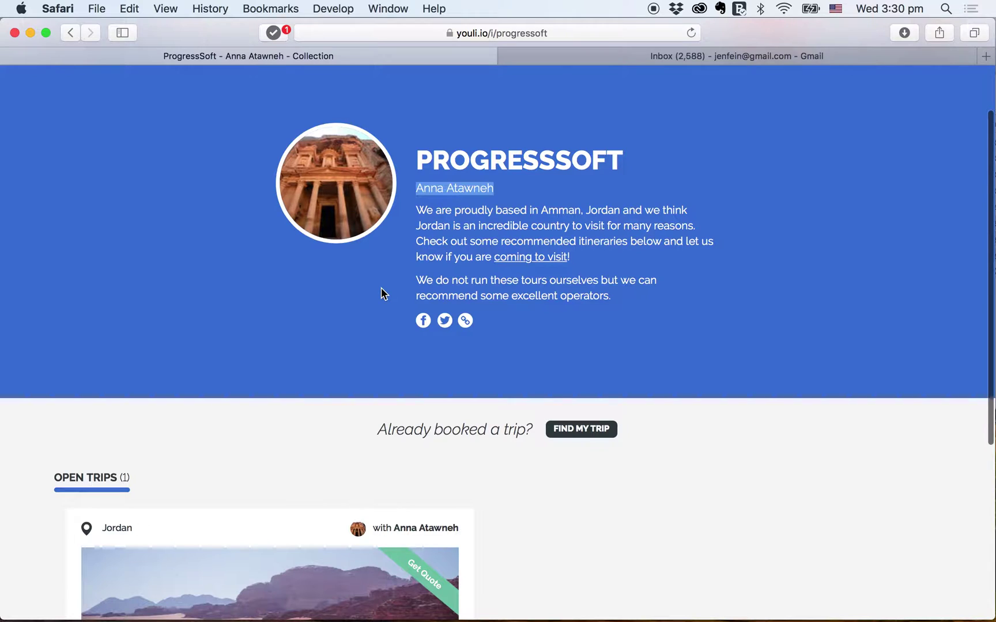
pyautogui.scroll(-5, 382, 288)
pyautogui.scroll(-5, 234, 416)
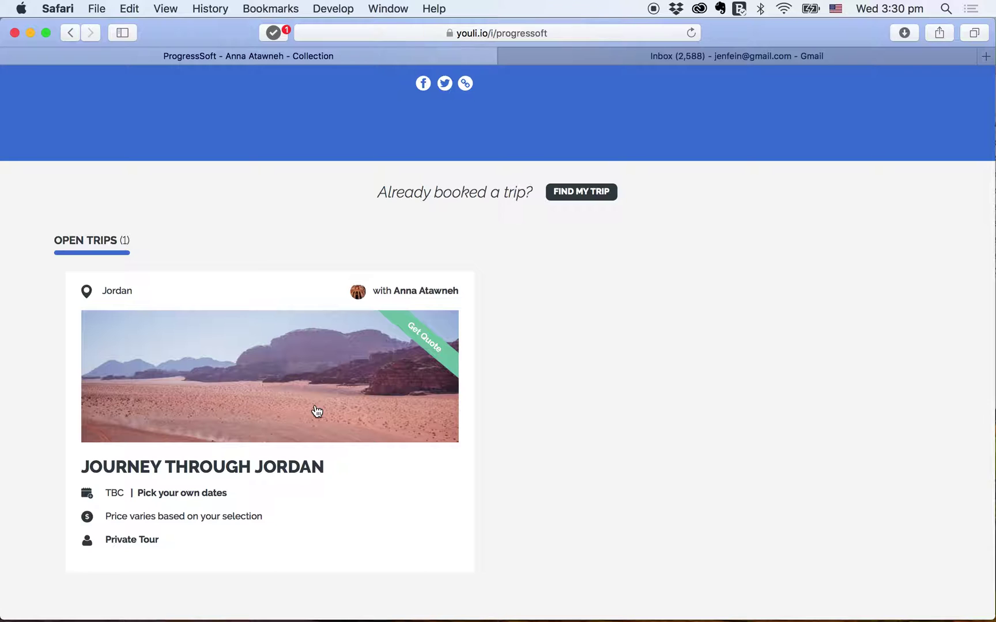
pyautogui.scroll(5, 384, 312)
pyautogui.scroll(-6, 384, 310)
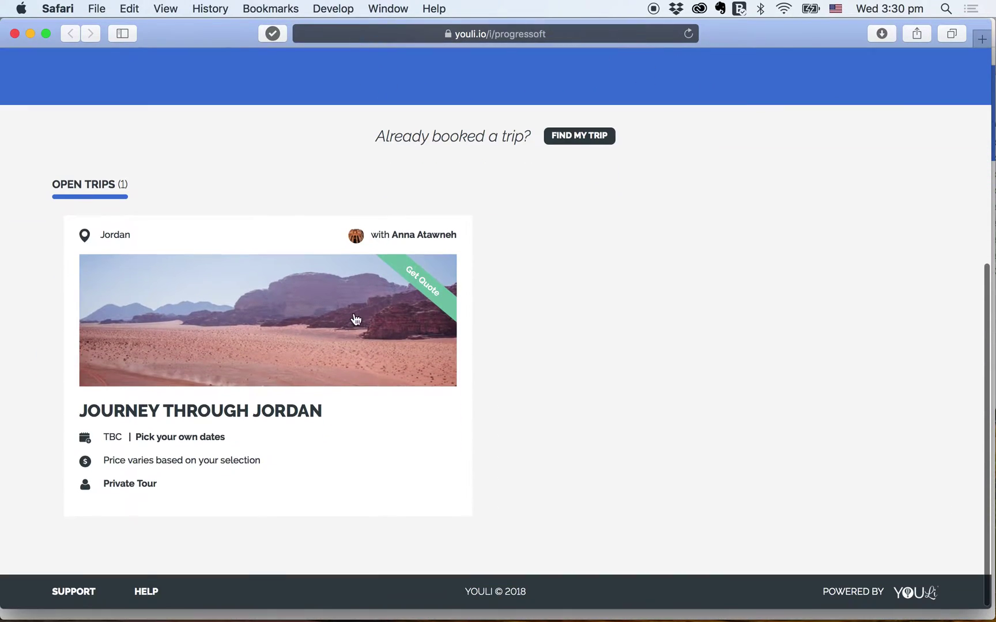
pyautogui.click(313, 324)
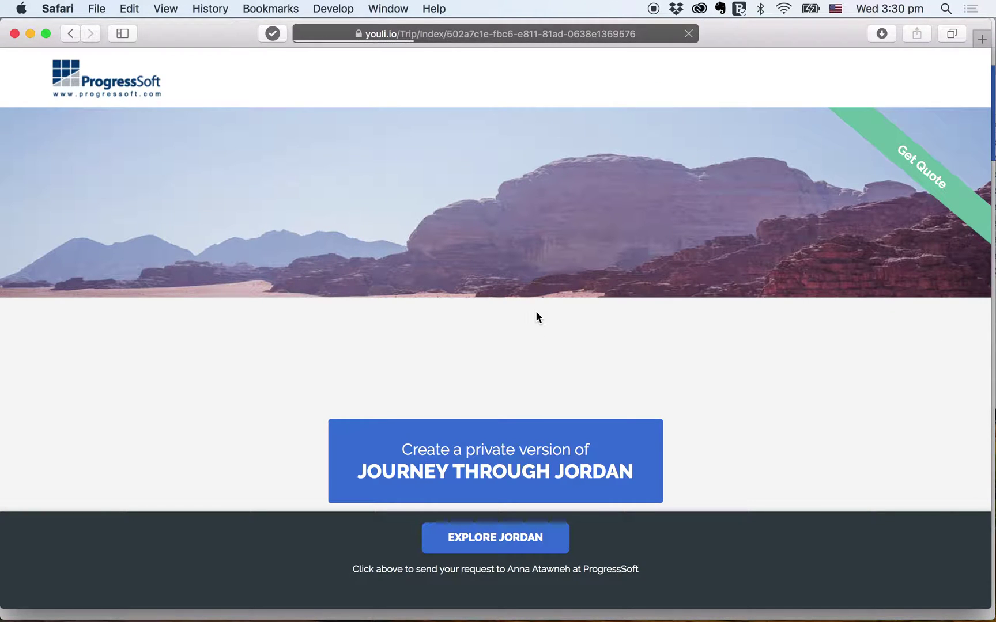
# - Scroll past the Choose Your Tour video to the optional Amman, Dead Sea and Petra stops
pyautogui.scroll(-2, 535, 317)
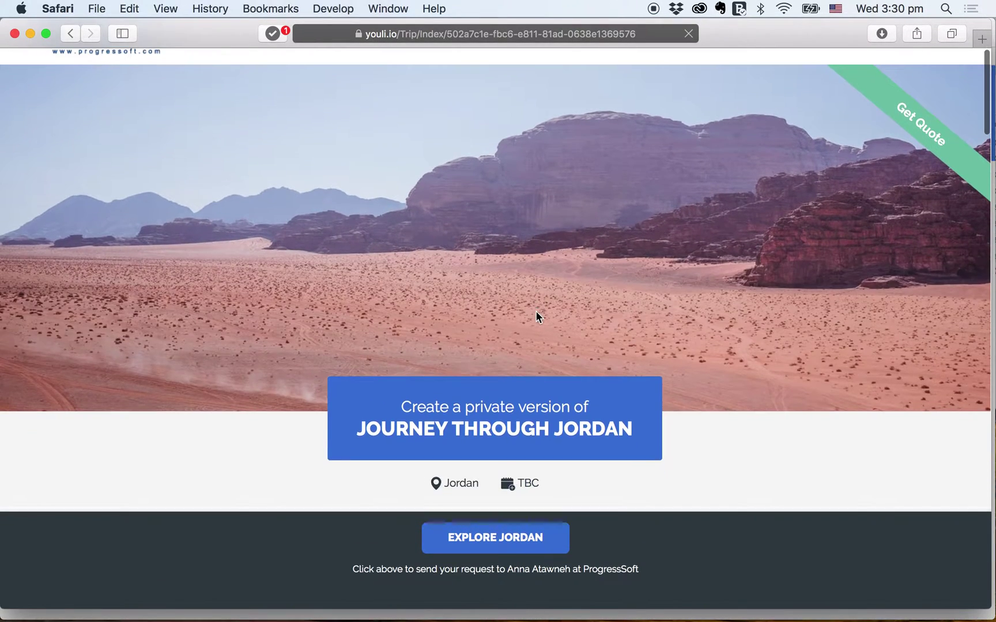
pyautogui.scroll(-5, 536, 315)
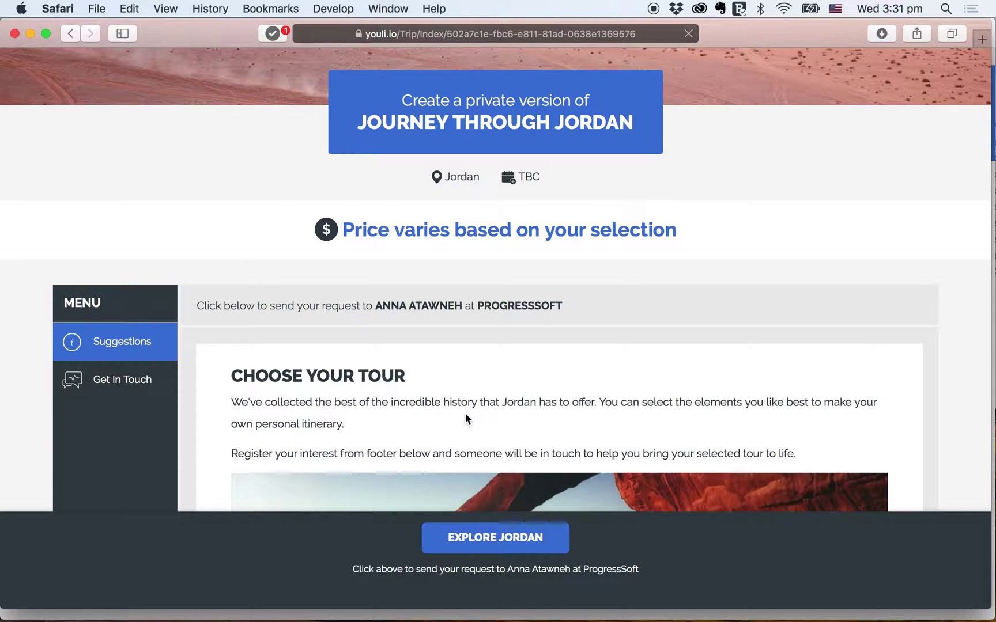
pyautogui.scroll(-2, 465, 414)
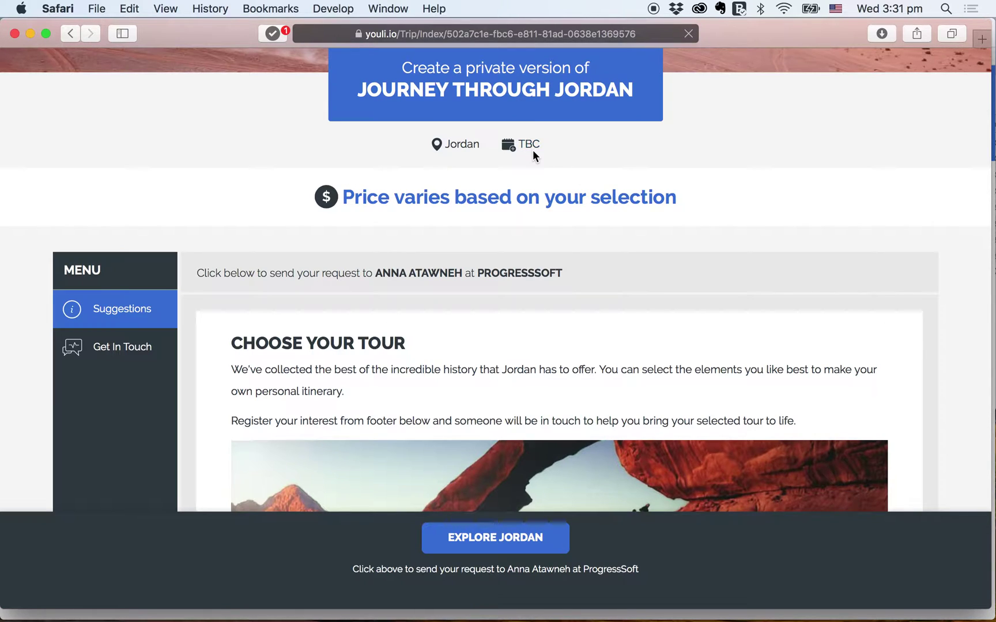
pyautogui.scroll(-2, 454, 305)
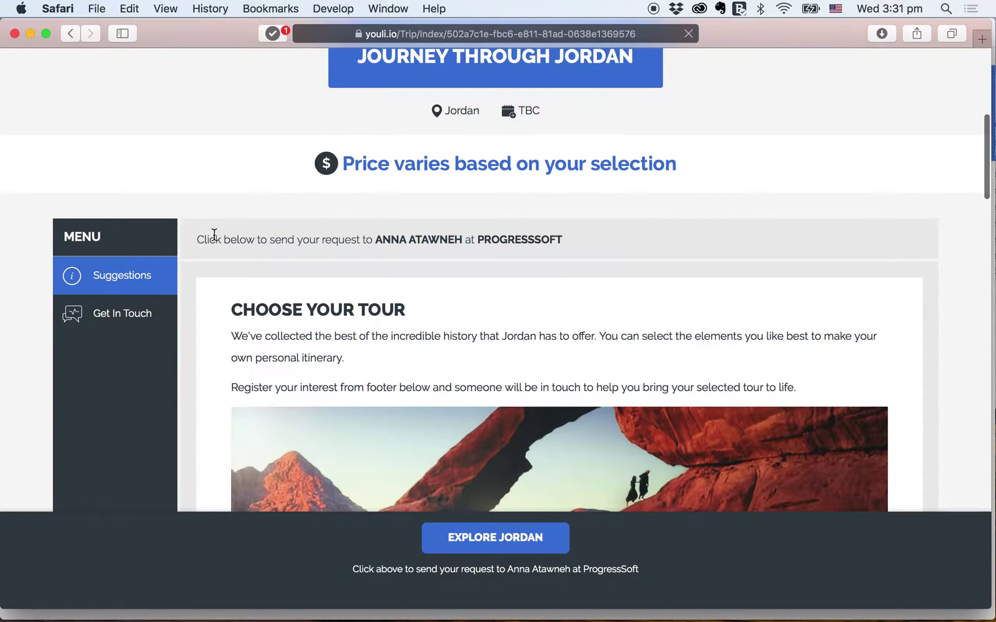
pyautogui.scroll(-3, 480, 331)
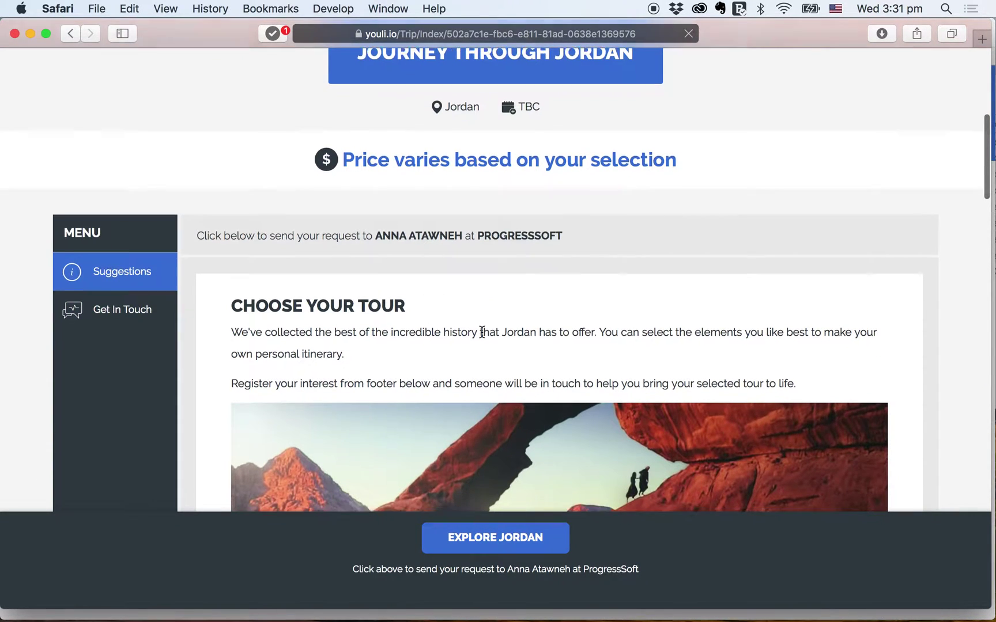
pyautogui.scroll(-5, 482, 333)
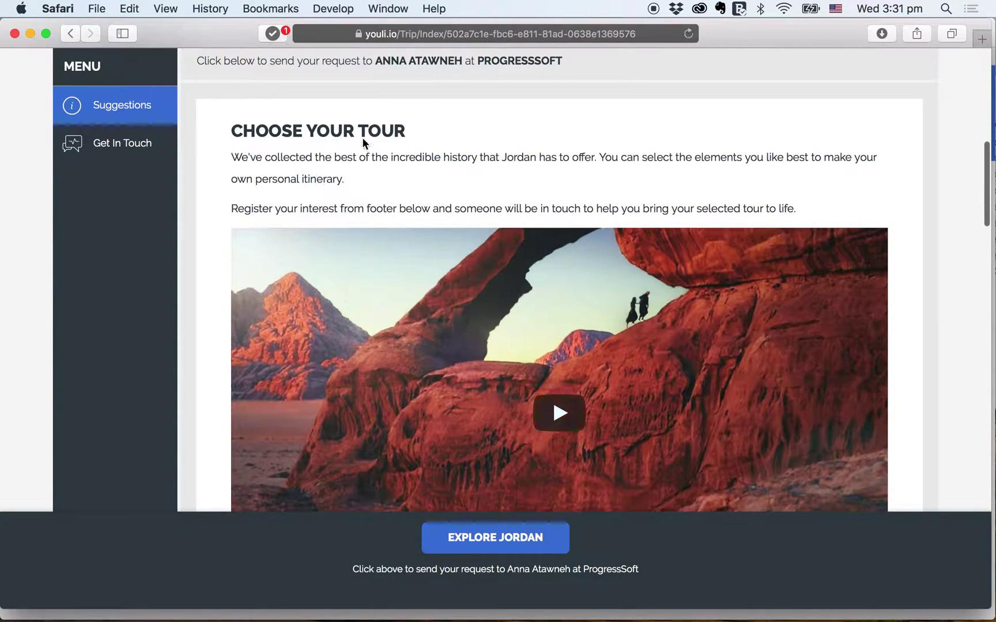
pyautogui.scroll(-8, 642, 163)
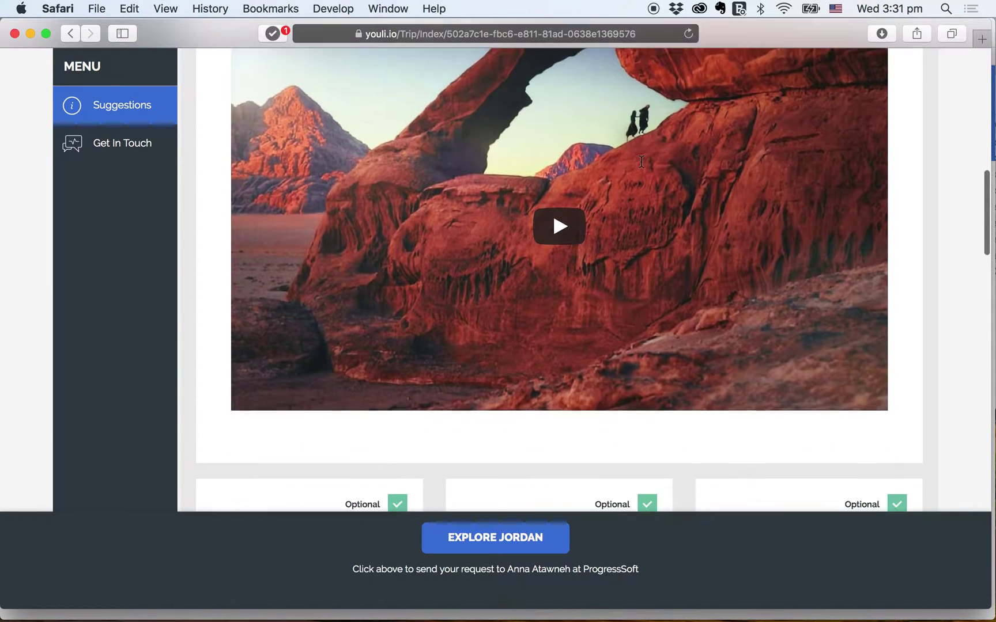
pyautogui.scroll(2, 641, 163)
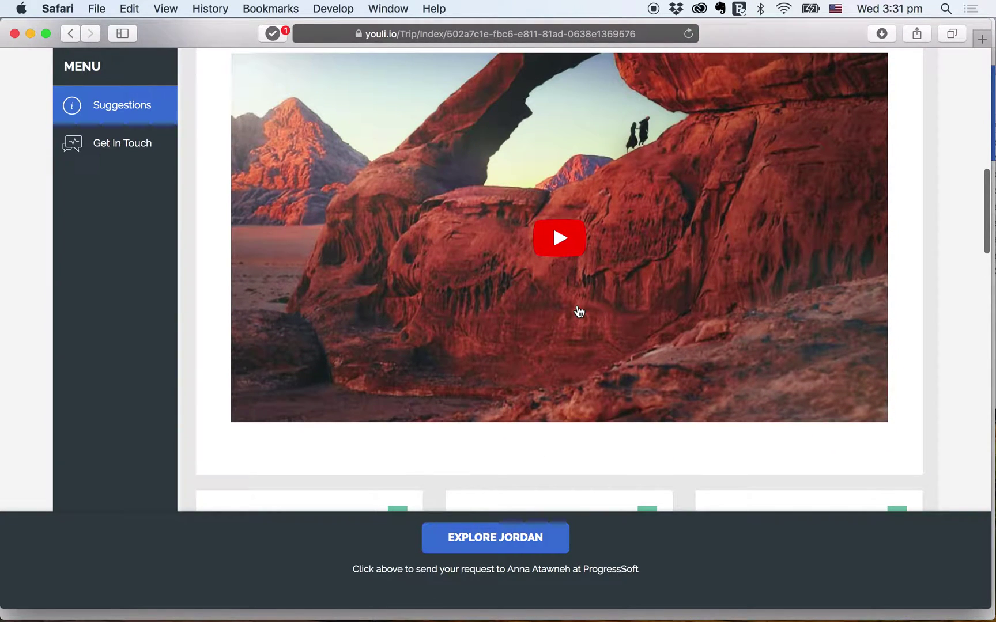
pyautogui.scroll(-13, 579, 312)
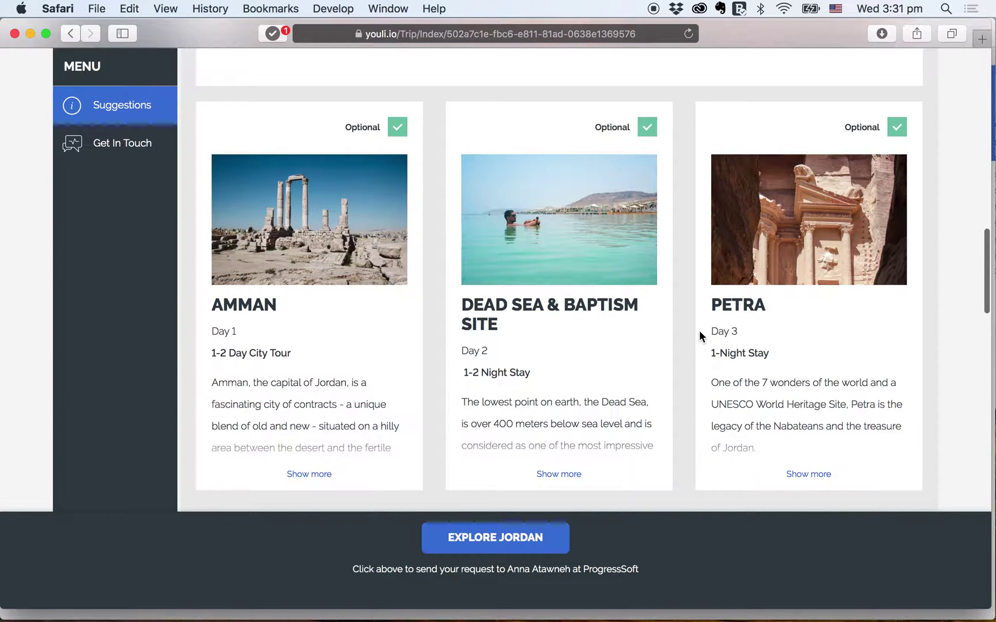
pyautogui.scroll(-1, 700, 337)
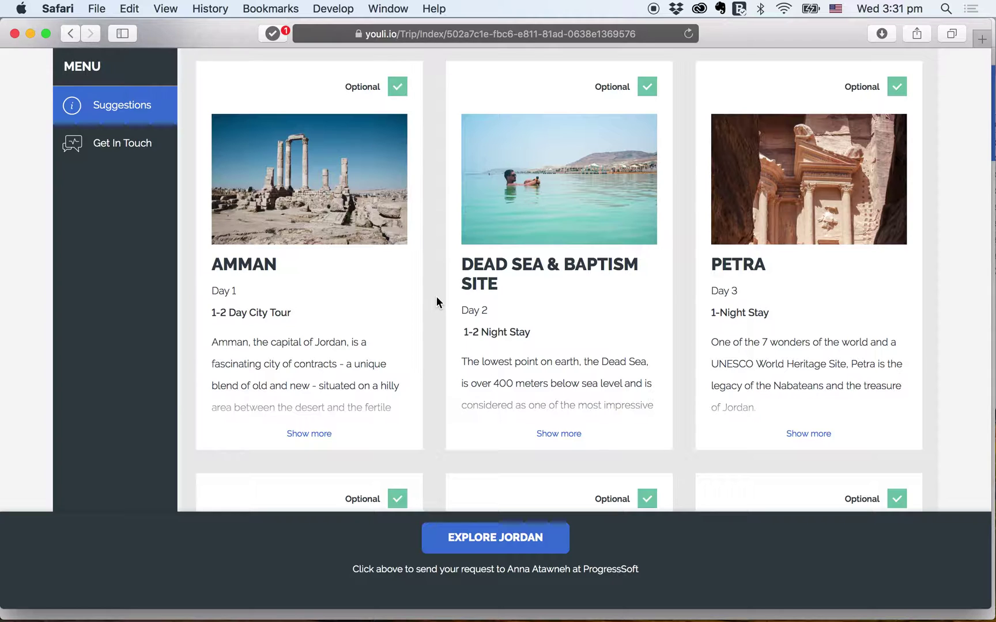
pyautogui.scroll(-6, 436, 296)
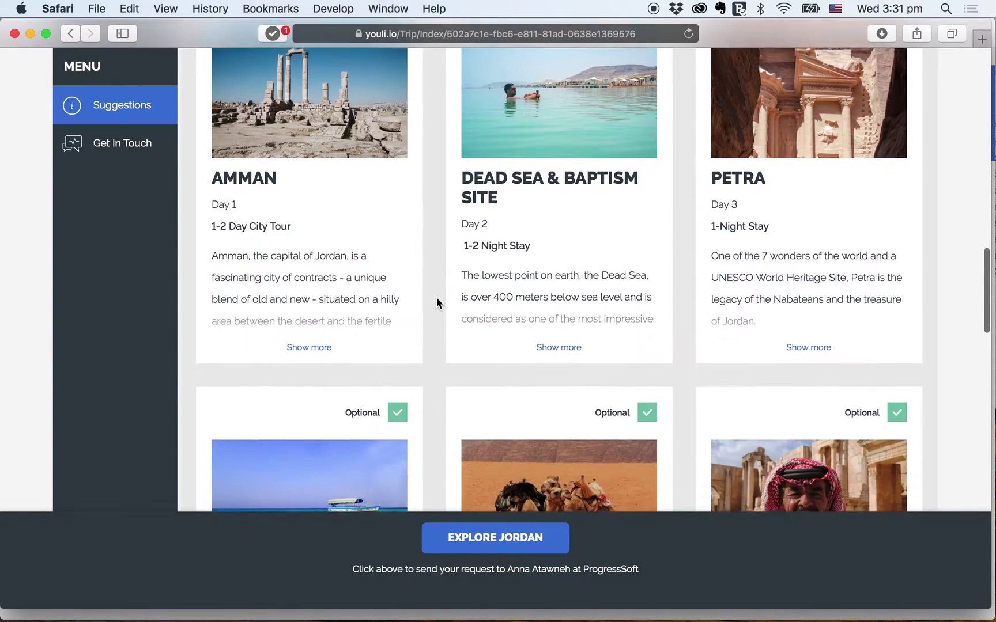
pyautogui.click(296, 248)
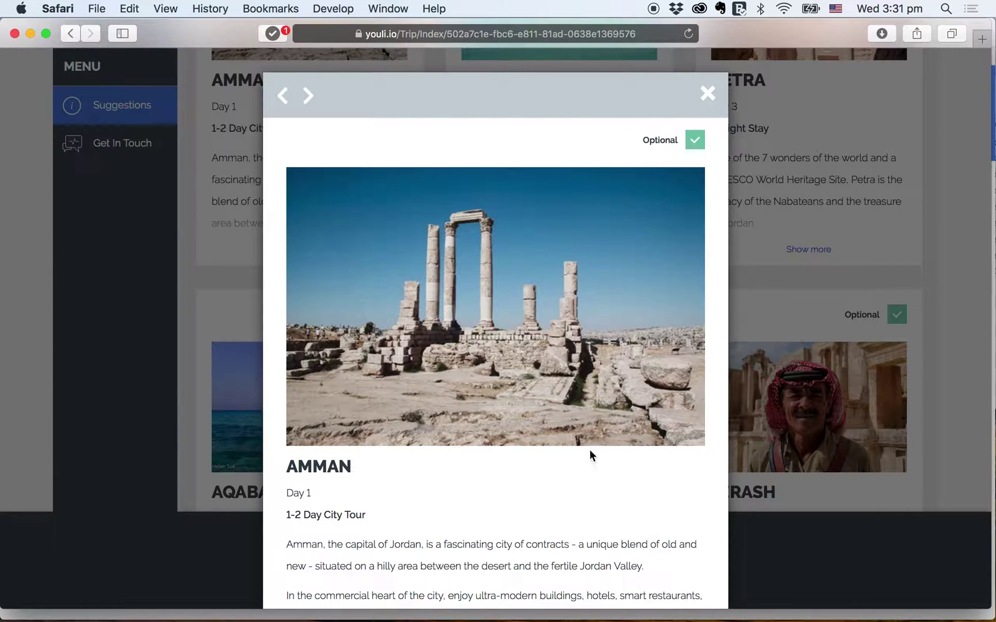
pyautogui.scroll(-5, 580, 464)
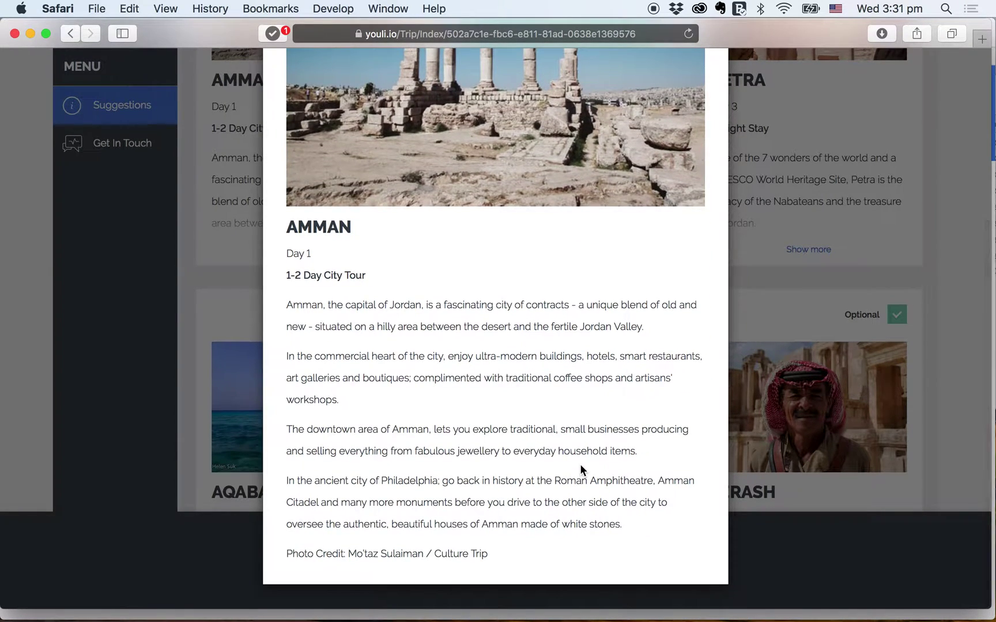
pyautogui.press('Right')
pyautogui.press('Right')
pyautogui.press('Right')
pyautogui.press('Right')
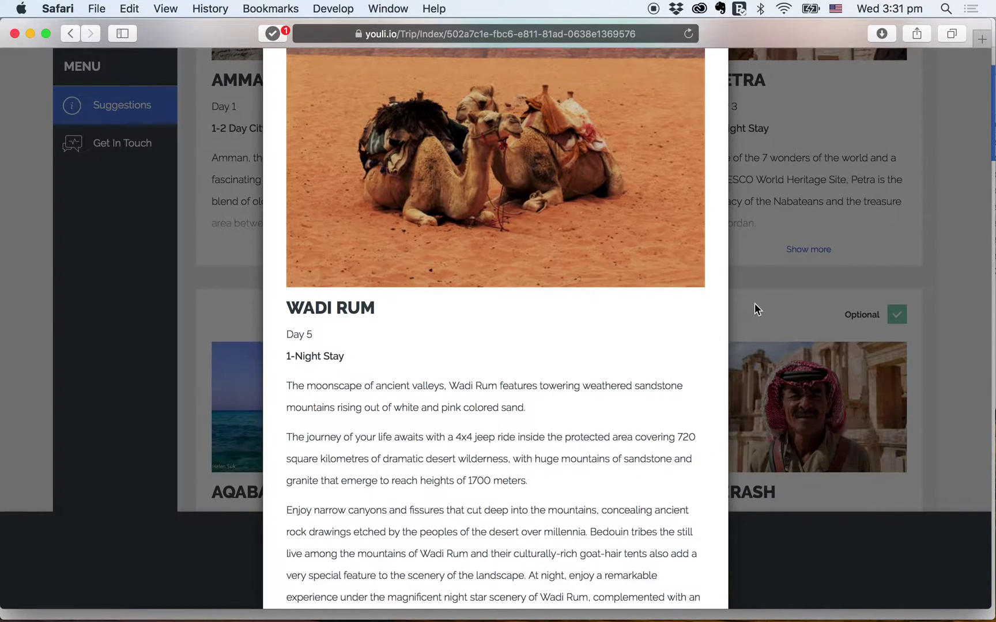
pyautogui.click(760, 301)
pyautogui.scroll(-4, 760, 301)
pyautogui.scroll(-10, 759, 301)
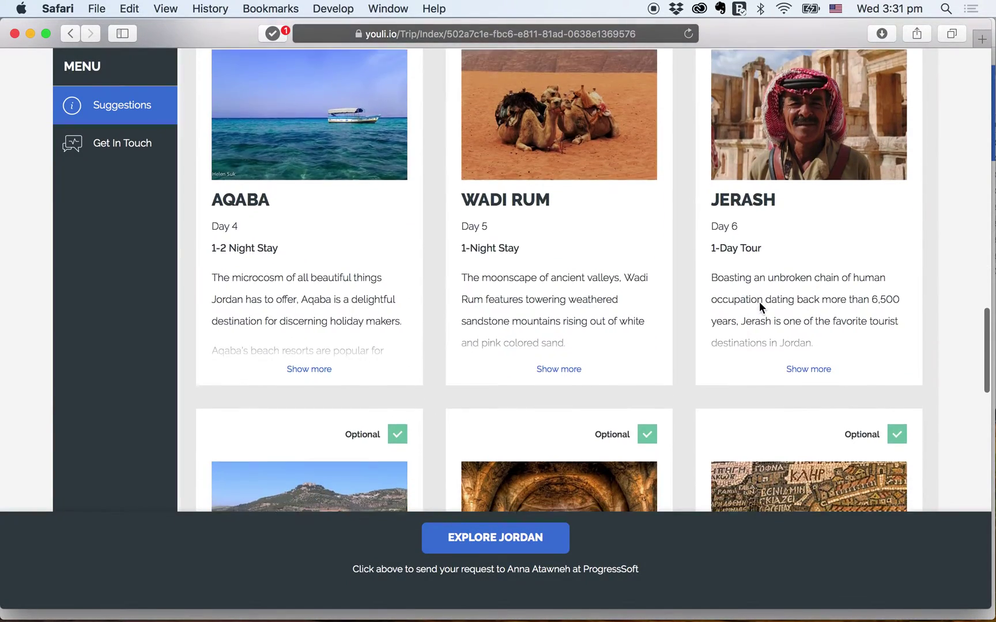
pyautogui.scroll(-3, 676, 414)
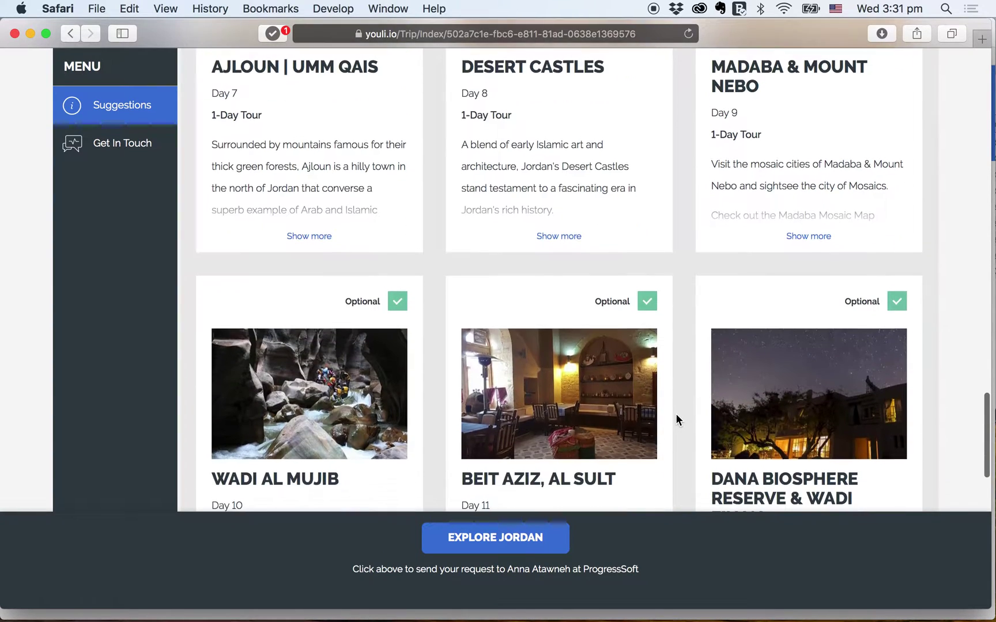
# - Open the request form and enter the traveler's name and e-mail address
pyautogui.click(507, 540)
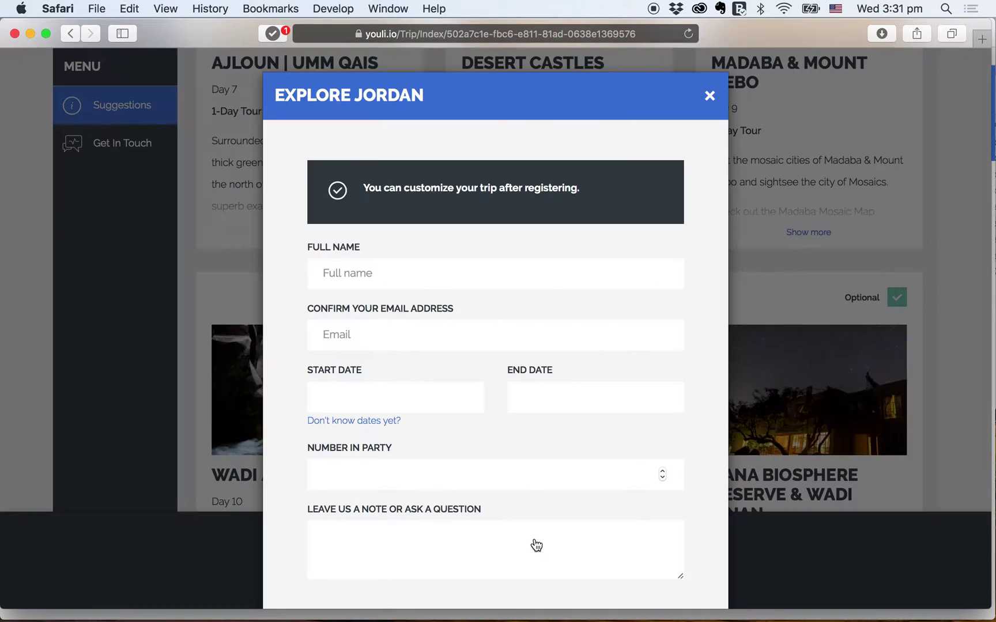
pyautogui.click(453, 281)
pyautogui.write('Janet')
pyautogui.press('Tab')
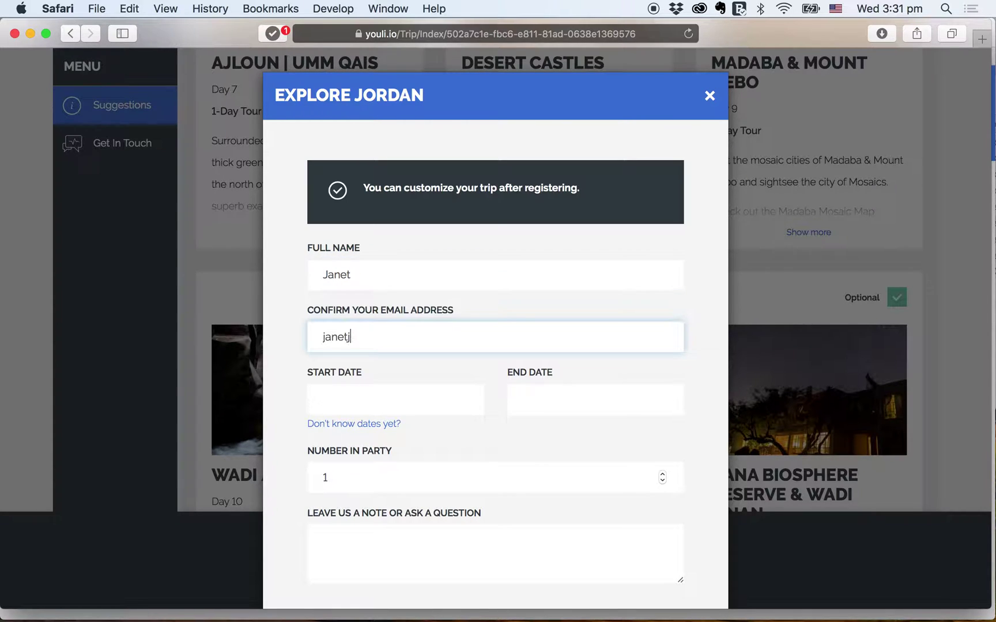
# - Set exact trip dates from 10/10/2018 to 15/10/2018
pyautogui.click(425, 404)
pyautogui.click(412, 507)
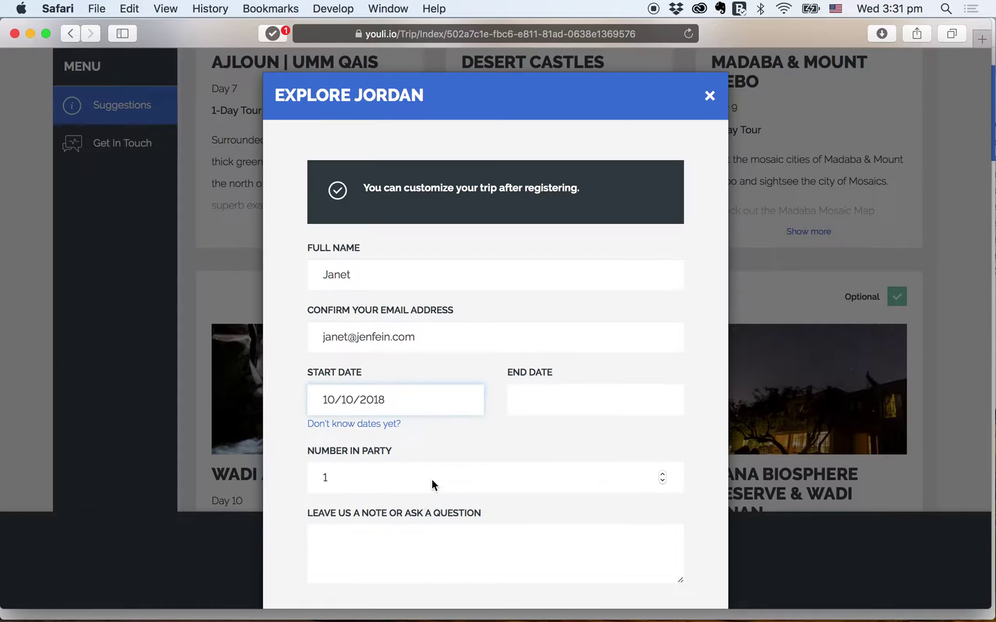
pyautogui.click(537, 398)
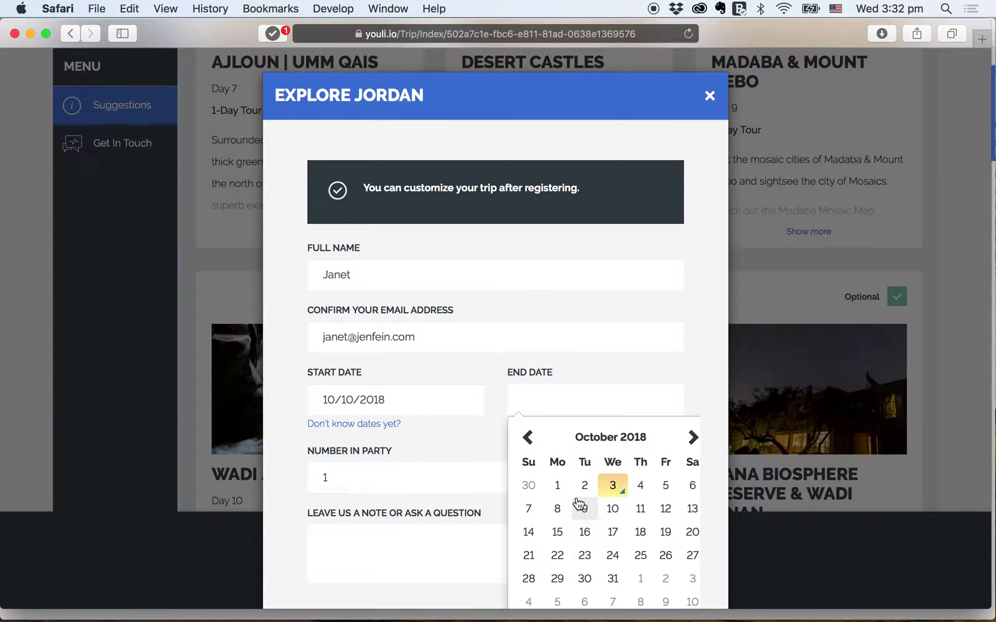
pyautogui.click(557, 532)
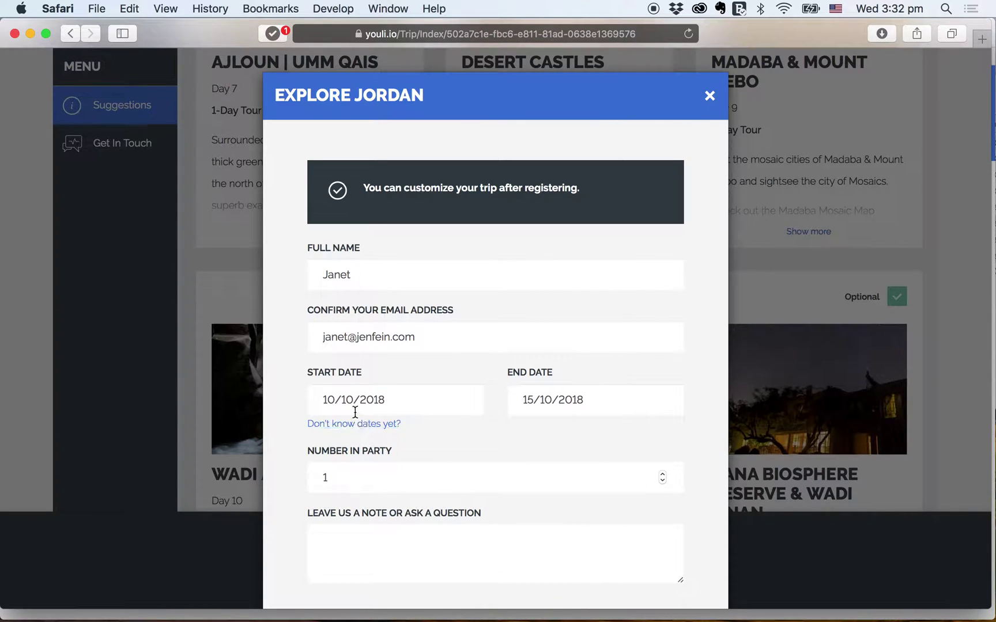
pyautogui.click(363, 425)
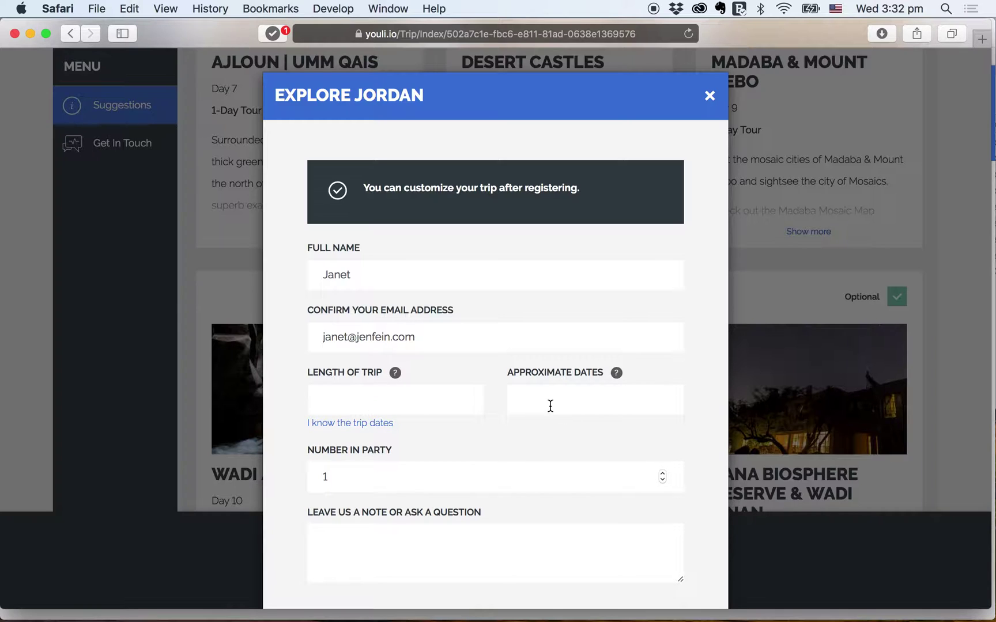
pyautogui.click(372, 425)
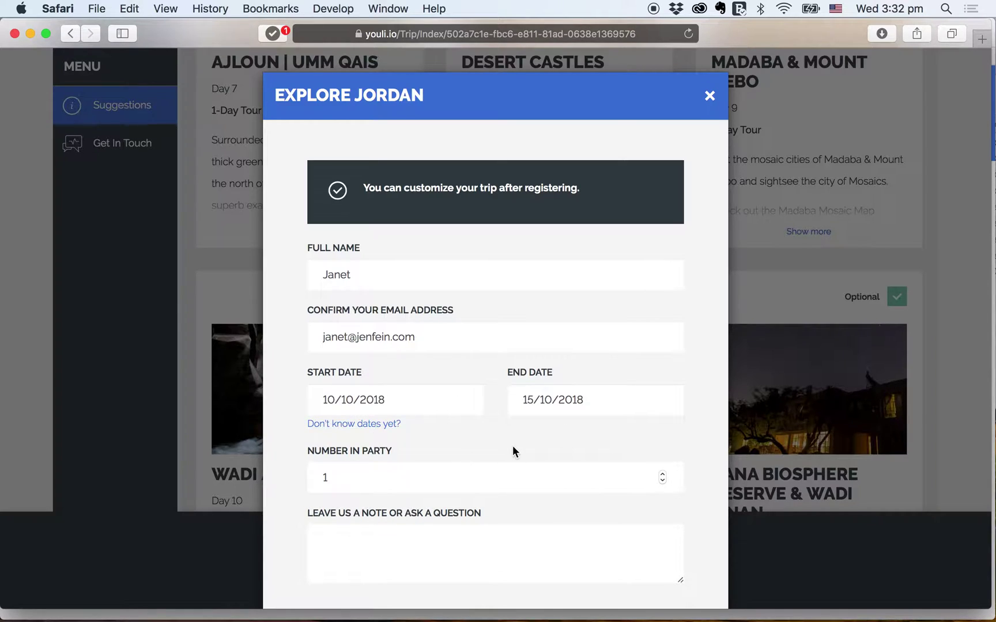
pyautogui.scroll(-2, 513, 447)
# - Set a party of 1, add the vegetarian, non-smoker, history-loving note, and submit
pyautogui.click(503, 408)
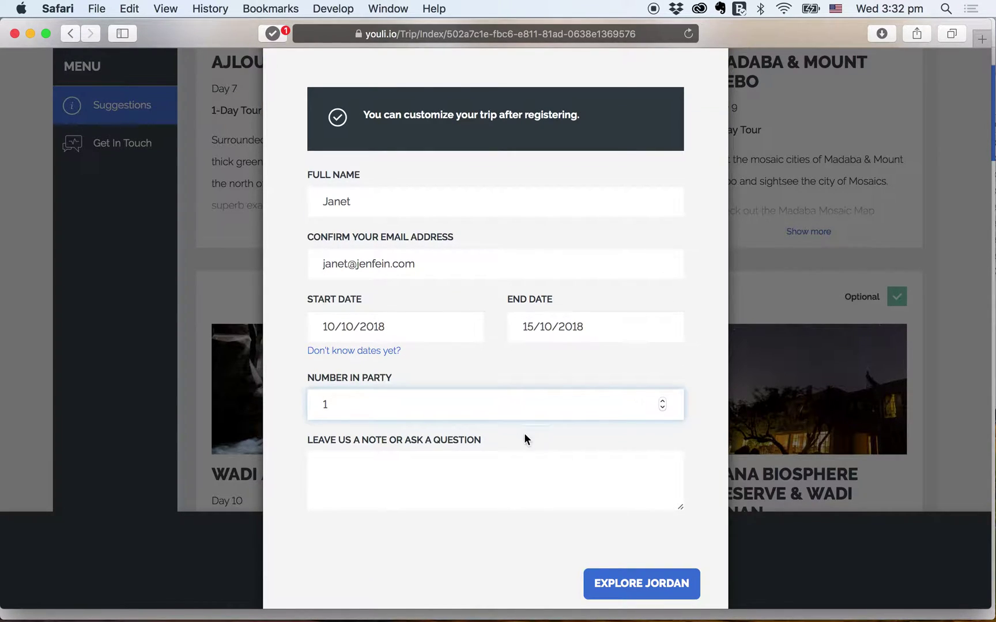
pyautogui.click(529, 475)
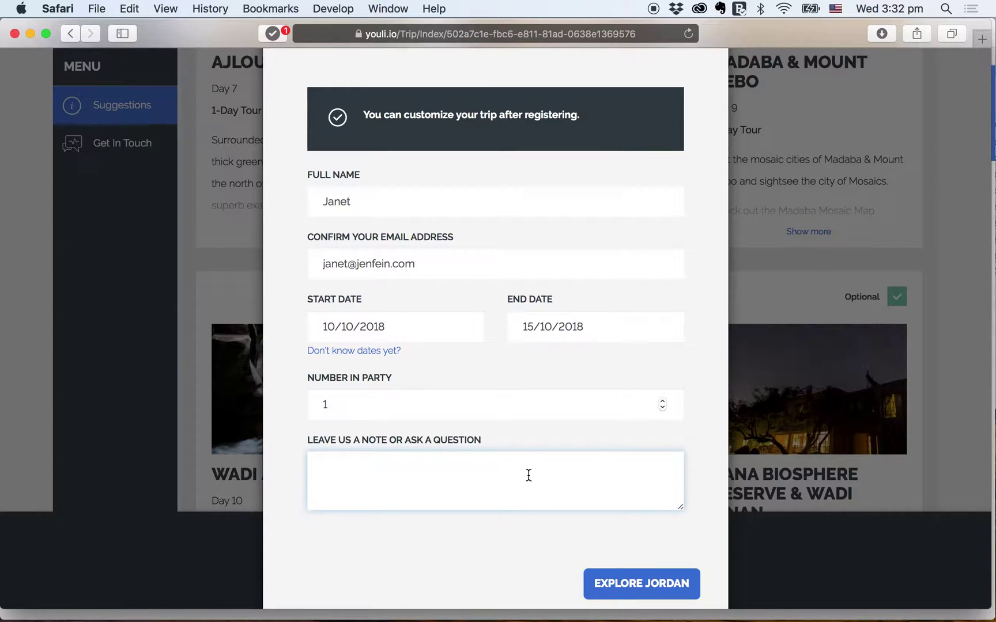
pyautogui.write('I am a vegetarian and non-smoker.')
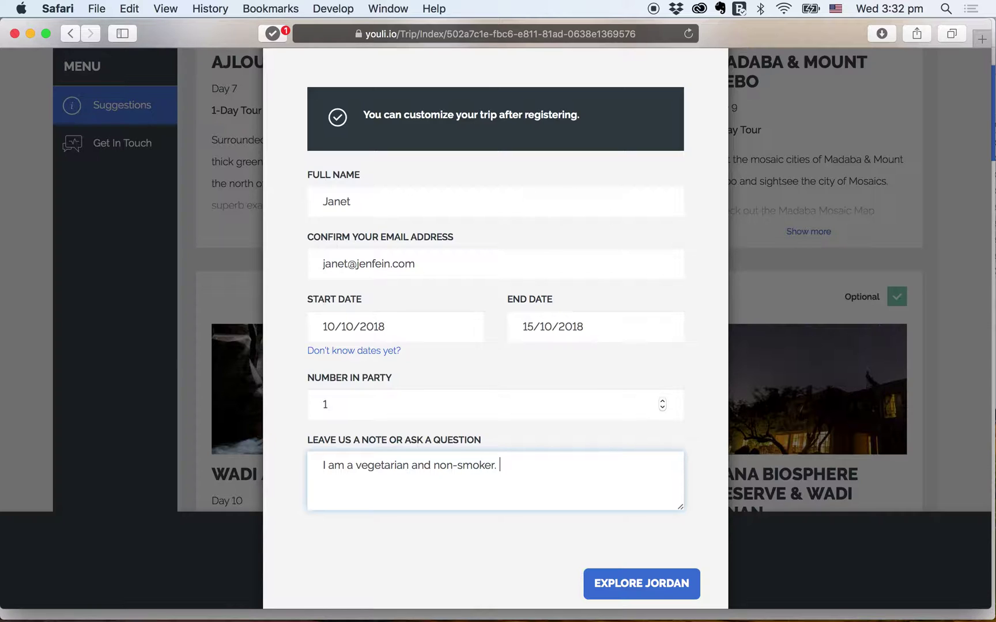
pyautogui.write(' I would love to spend time at the historical places')
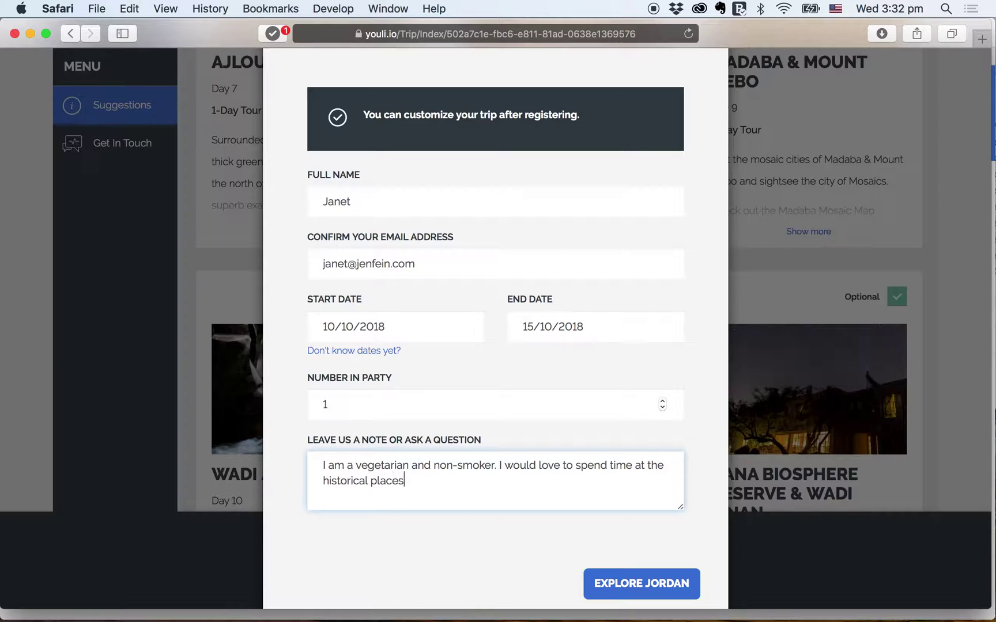
pyautogui.write('.')
pyautogui.click(646, 584)
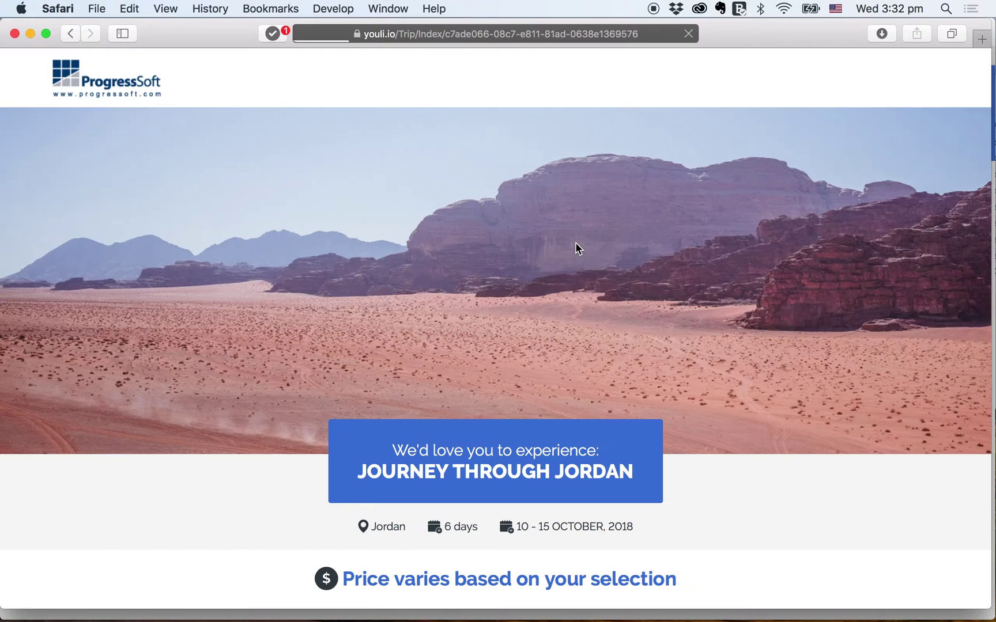
# - Review the personalised trip page saying the quote is being prepared
pyautogui.scroll(-5, 550, 392)
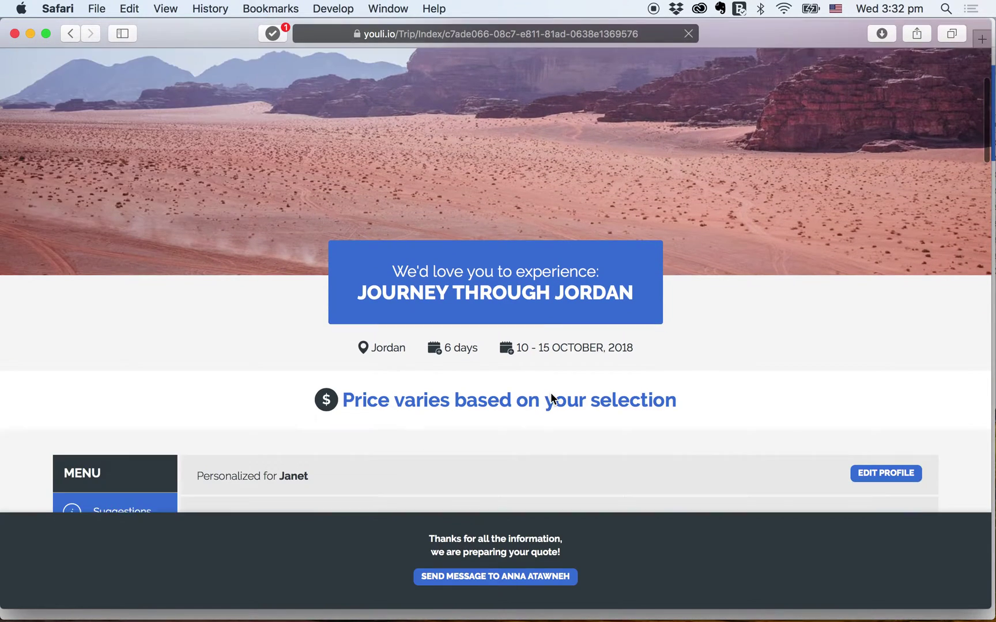
pyautogui.scroll(-2, 445, 433)
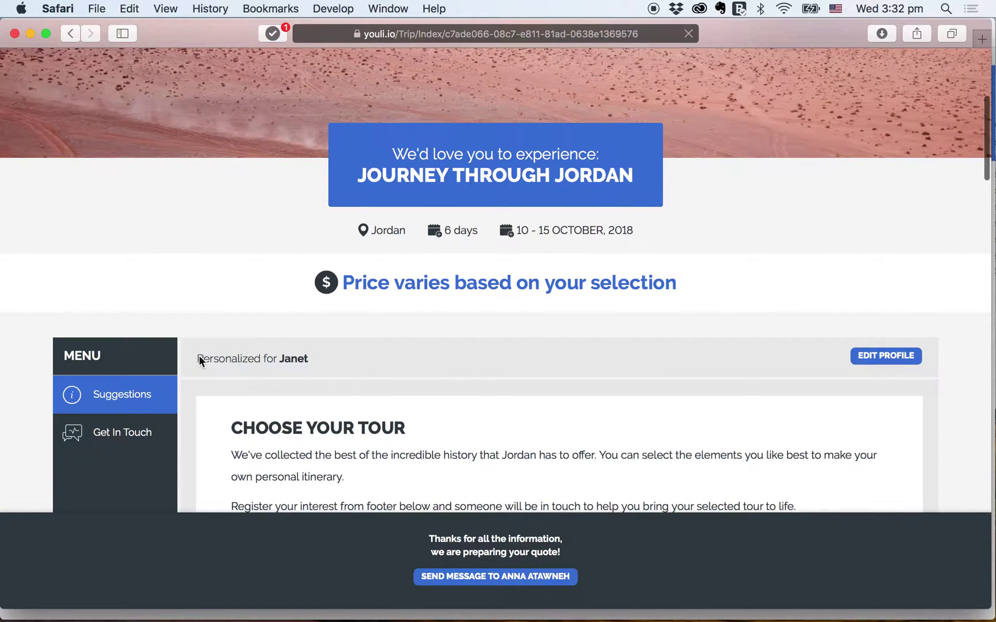
pyautogui.tripleClick(307, 365)
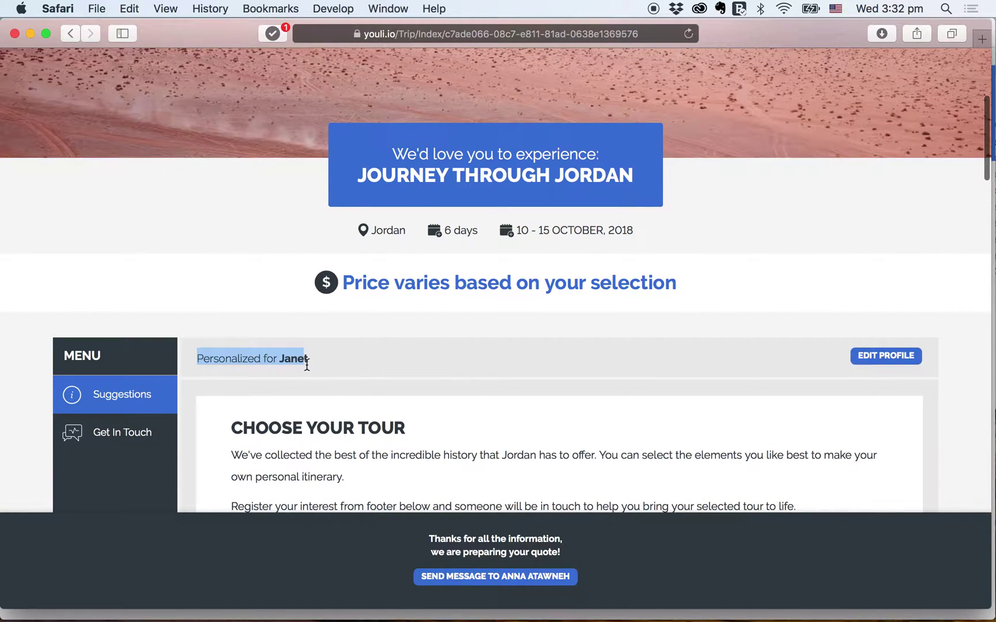
pyautogui.click(337, 360)
pyautogui.scroll(-2, 337, 360)
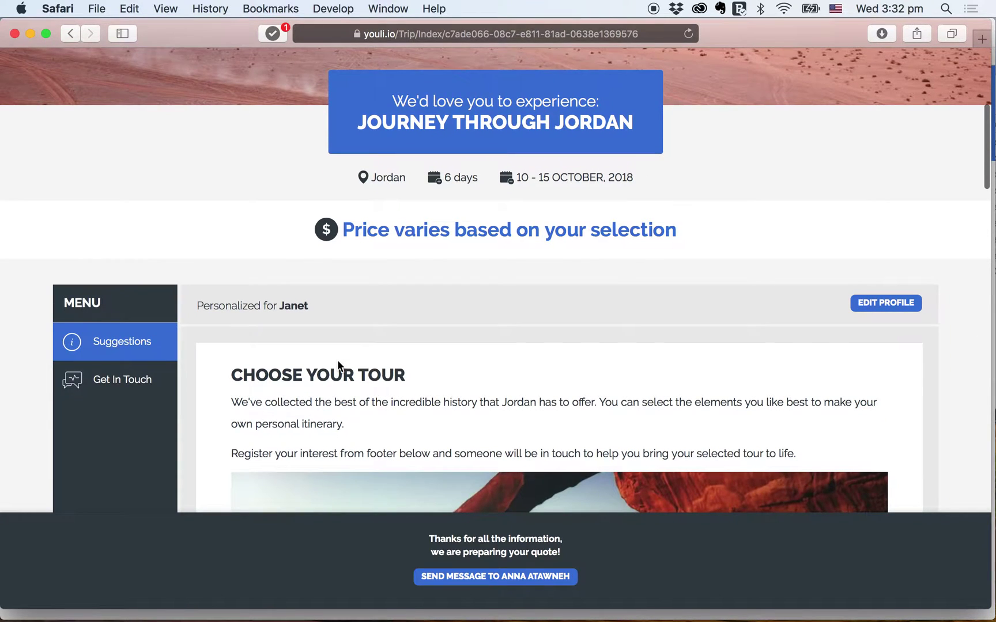
pyautogui.scroll(-4, 337, 361)
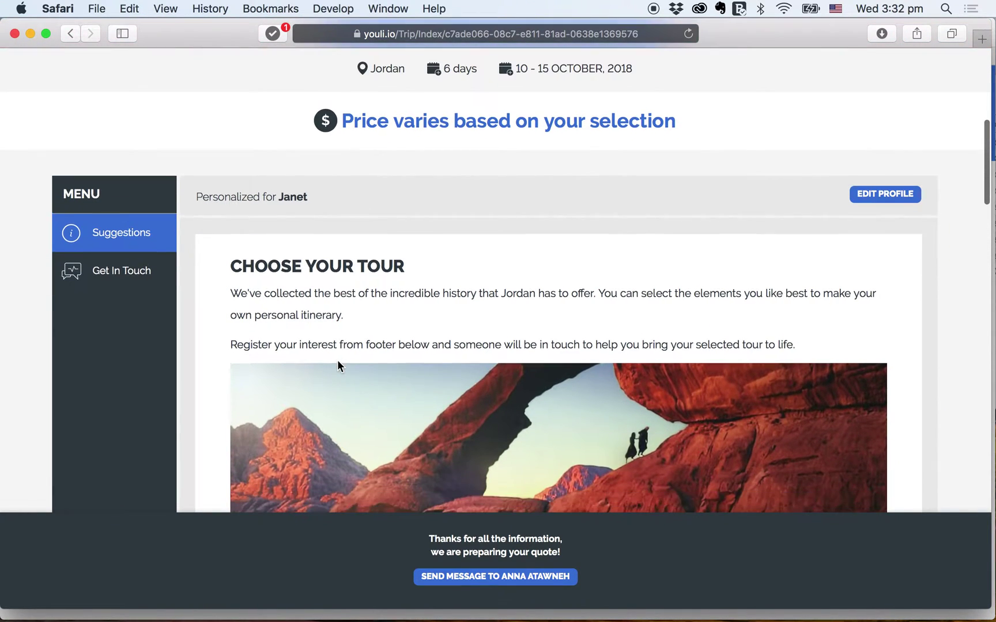
pyautogui.scroll(-2, 339, 367)
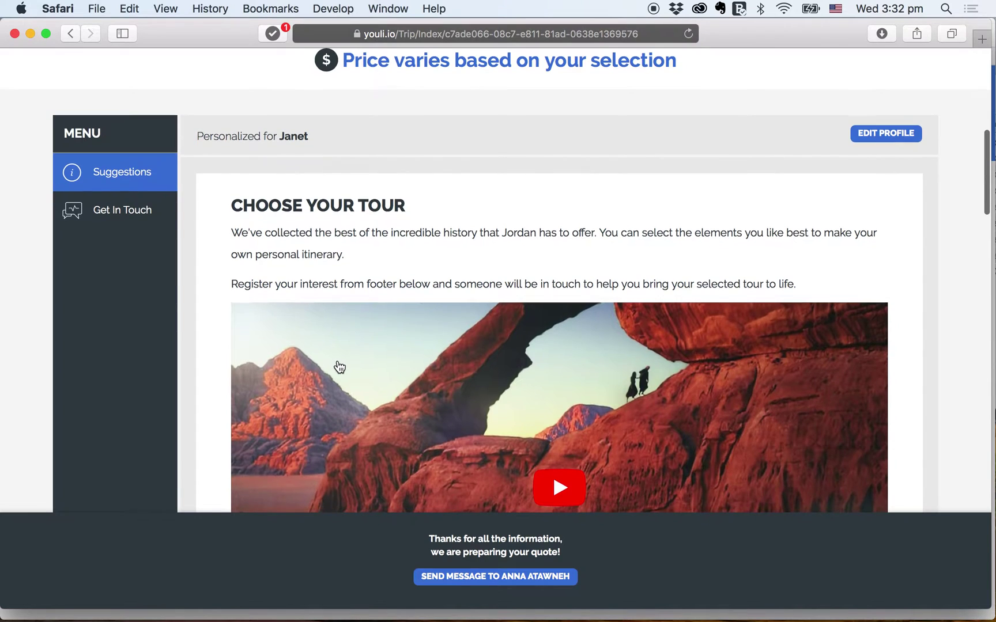
# - Switch to the planner's window showing the ProgressSoft collection page
pyautogui.press('super+w')
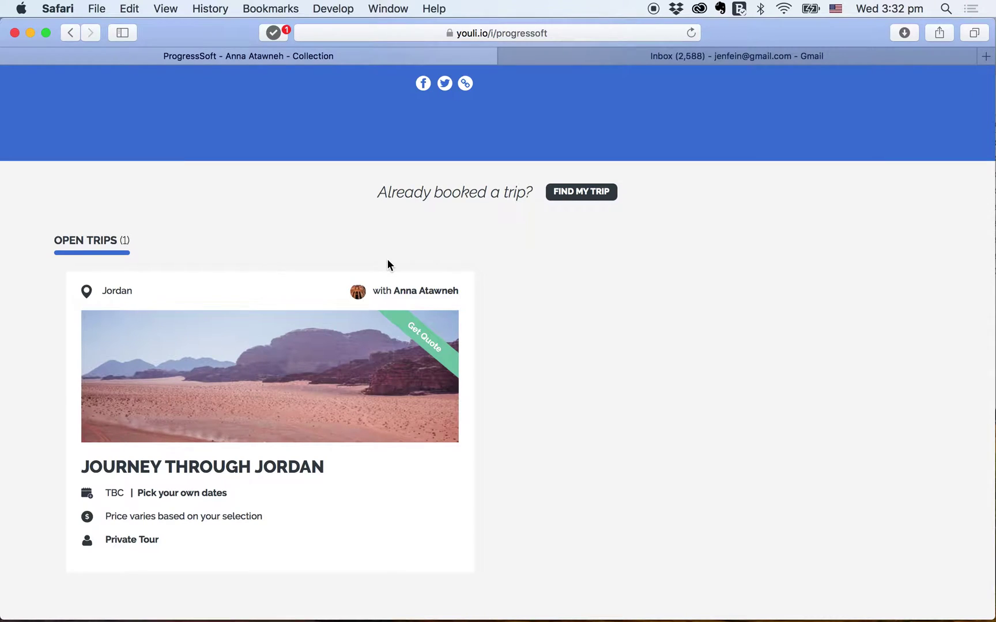
pyautogui.scroll(5, 370, 221)
pyautogui.scroll(3, 372, 226)
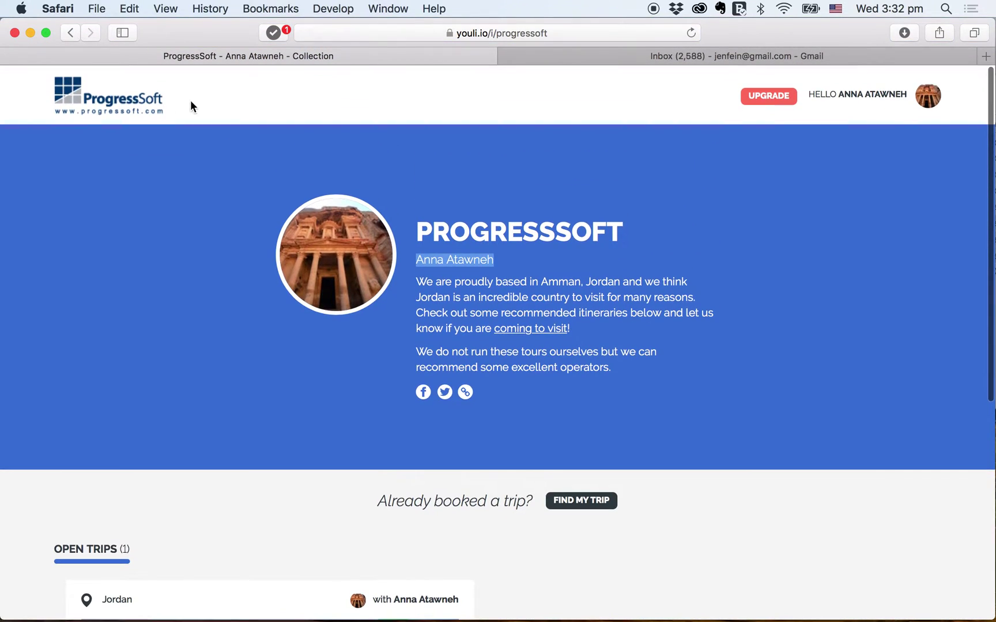
# - Go to the planner Dashboard via the HELLO menu and show the Quote tab's pending quotes
pyautogui.click(852, 103)
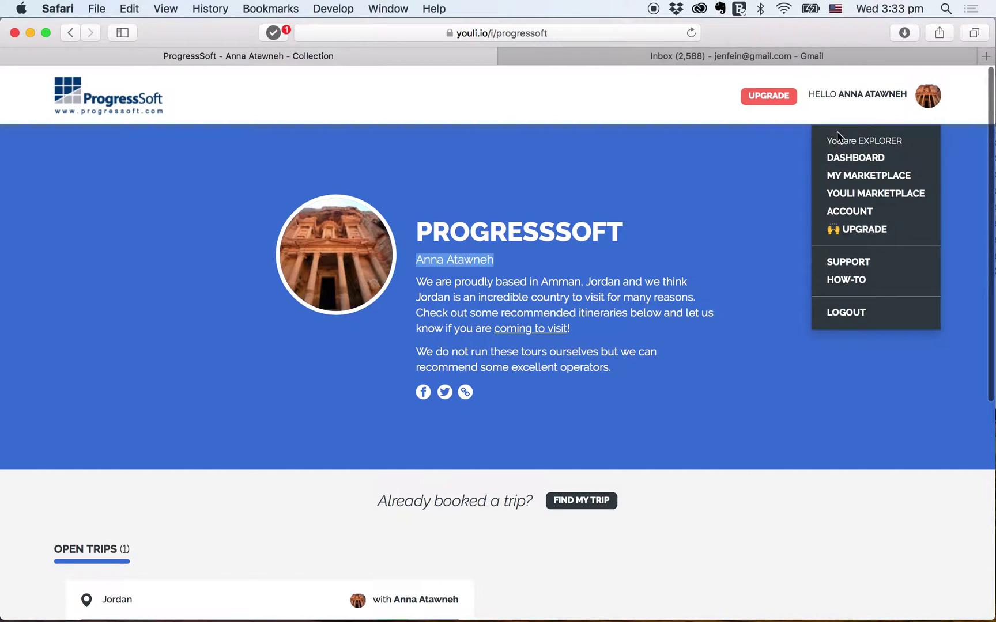
pyautogui.click(843, 158)
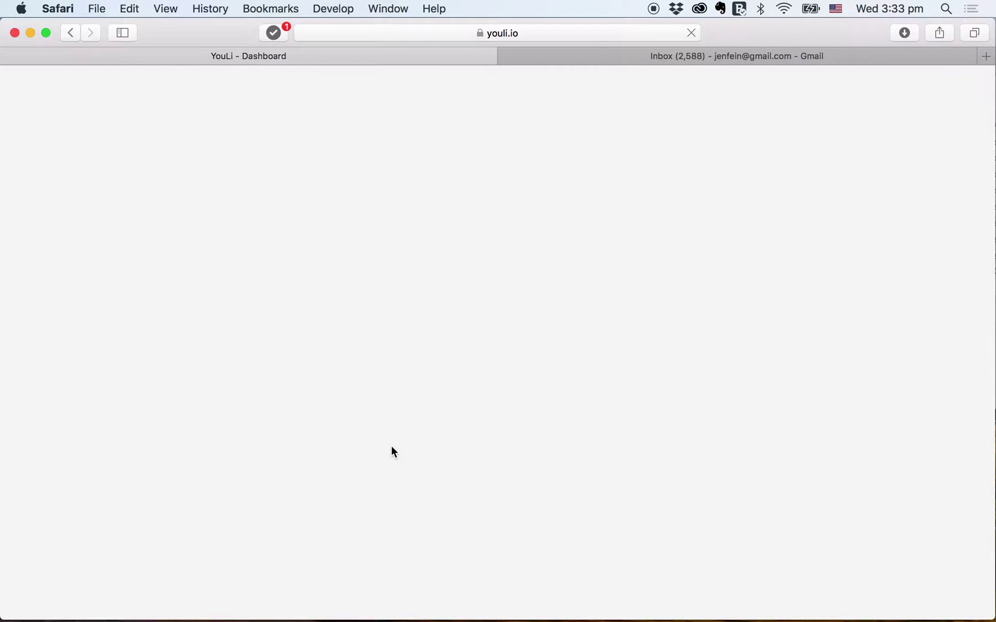
pyautogui.click(190, 150)
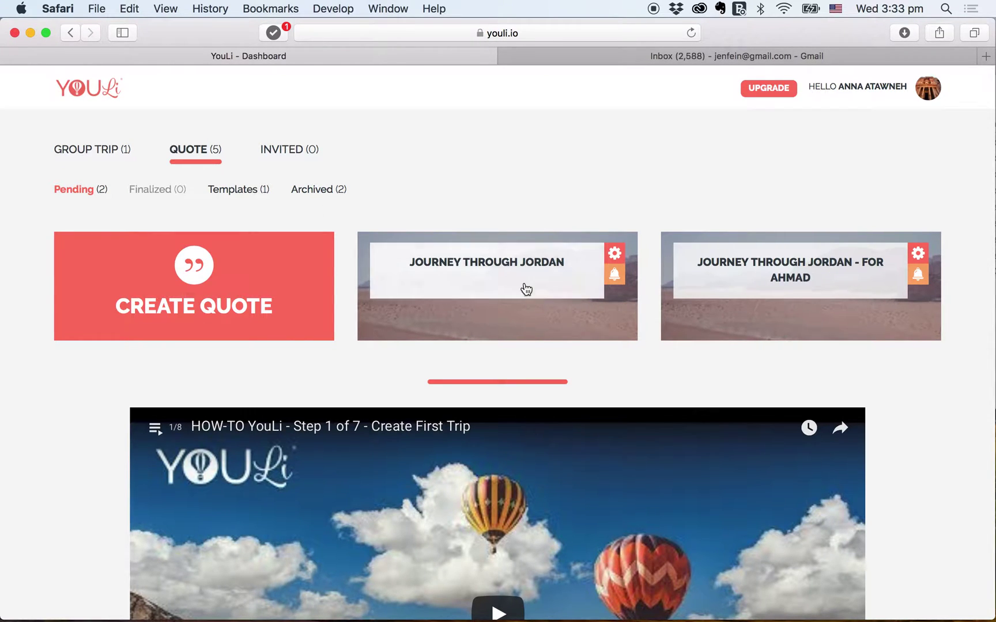
# - Open the Journey Through Jordan quote's activity log and review its 12/12 confirmed activities
pyautogui.click(498, 271)
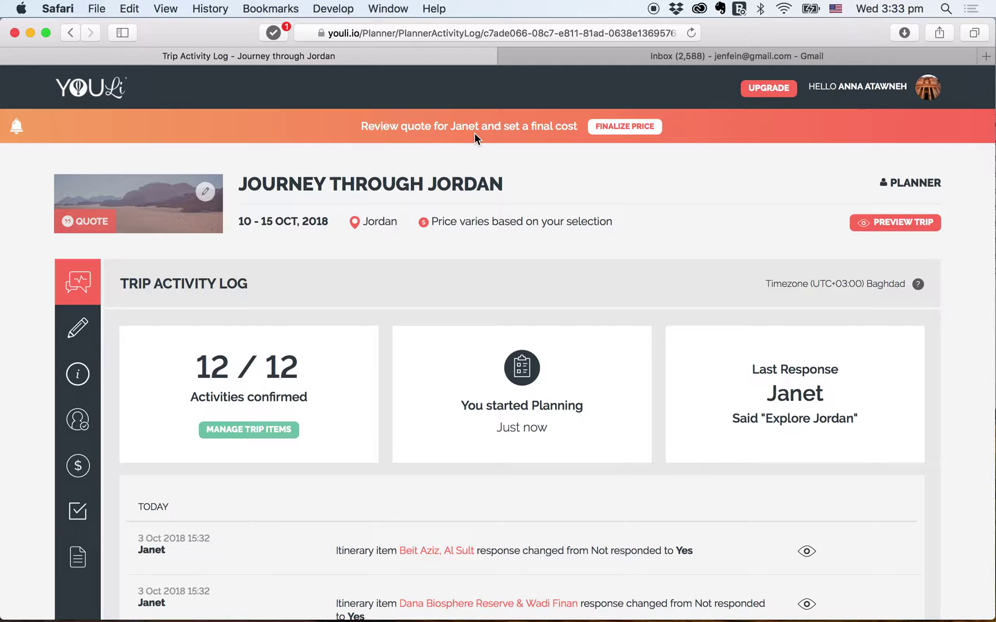
pyautogui.scroll(-5, 593, 227)
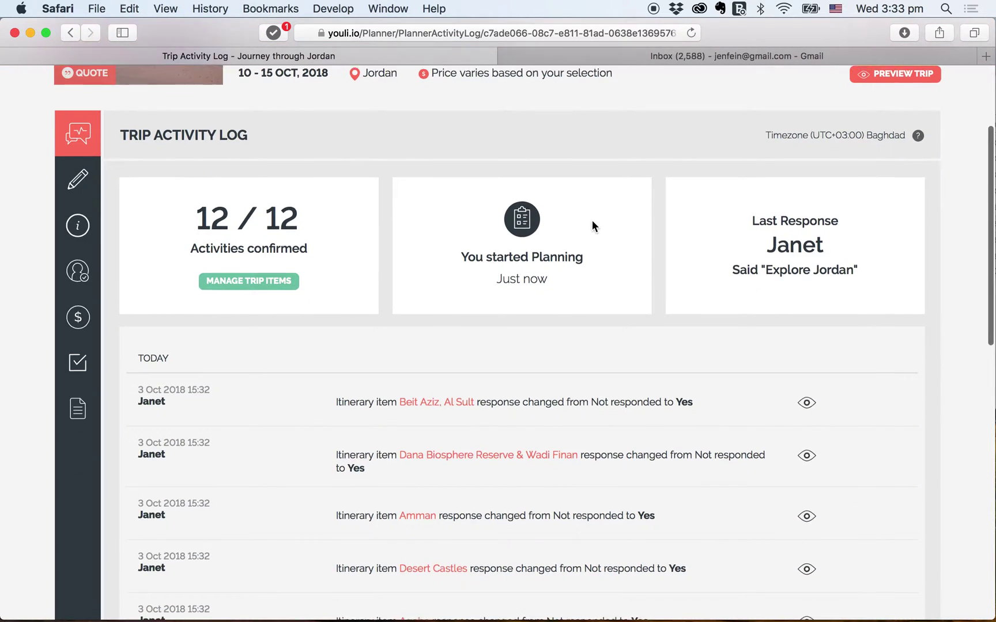
pyautogui.scroll(-3, 592, 223)
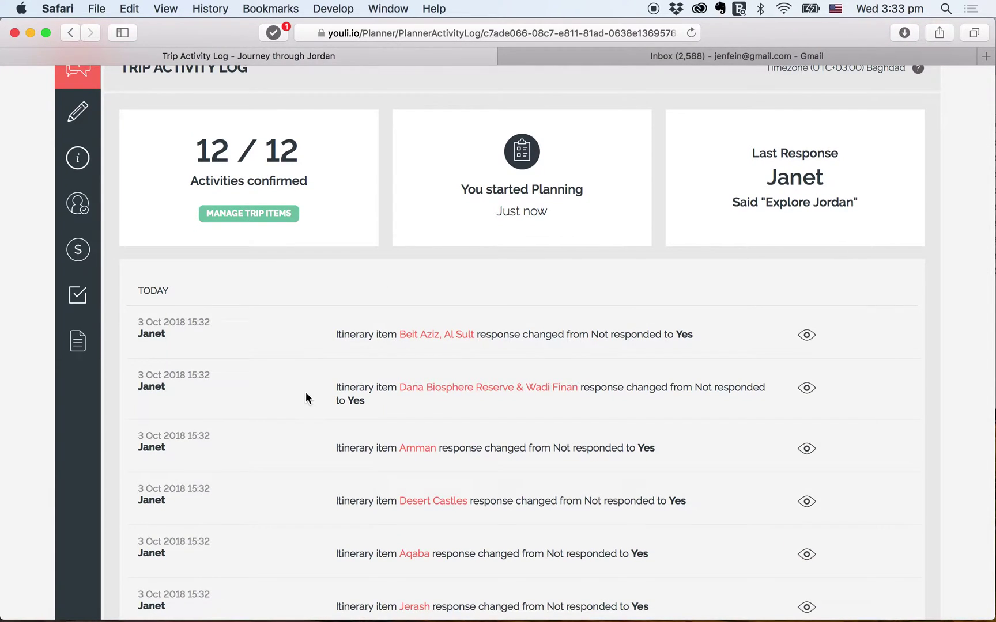
pyautogui.scroll(-7, 306, 396)
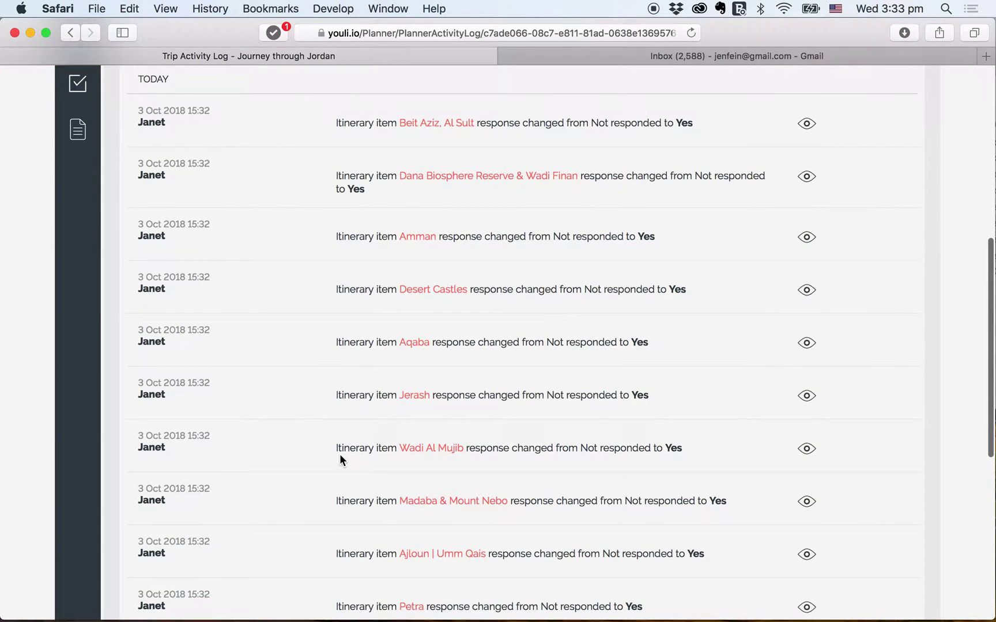
pyautogui.scroll(-9, 647, 471)
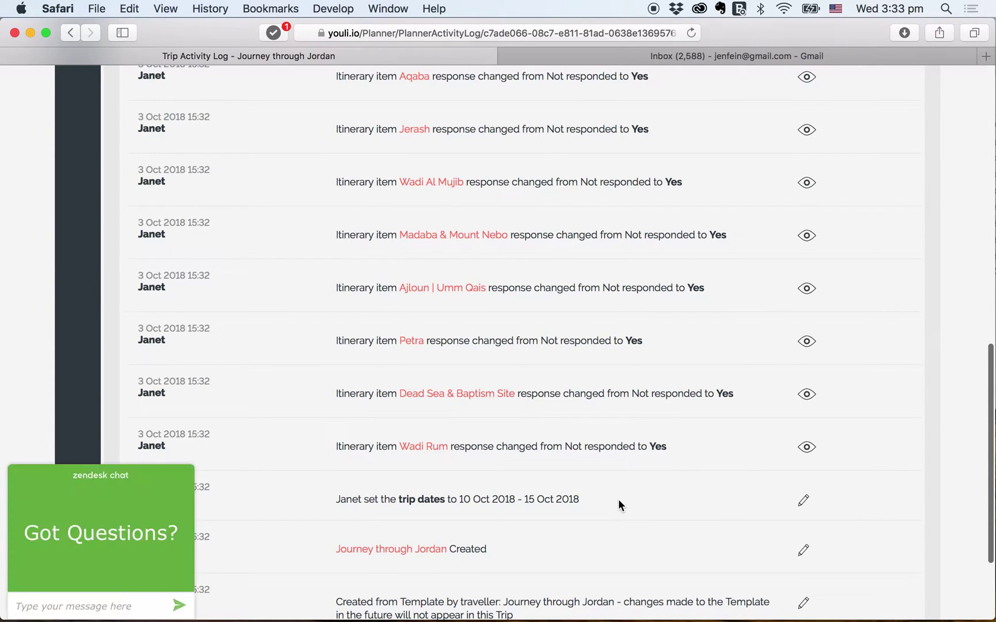
pyautogui.scroll(1, 619, 505)
pyautogui.scroll(15, 618, 506)
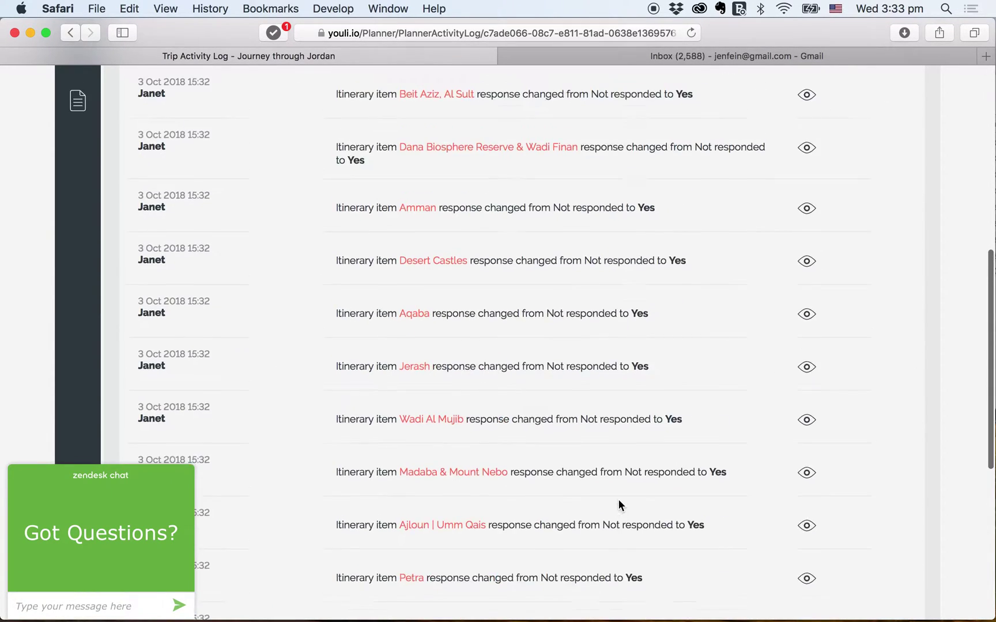
pyautogui.scroll(-5, 614, 499)
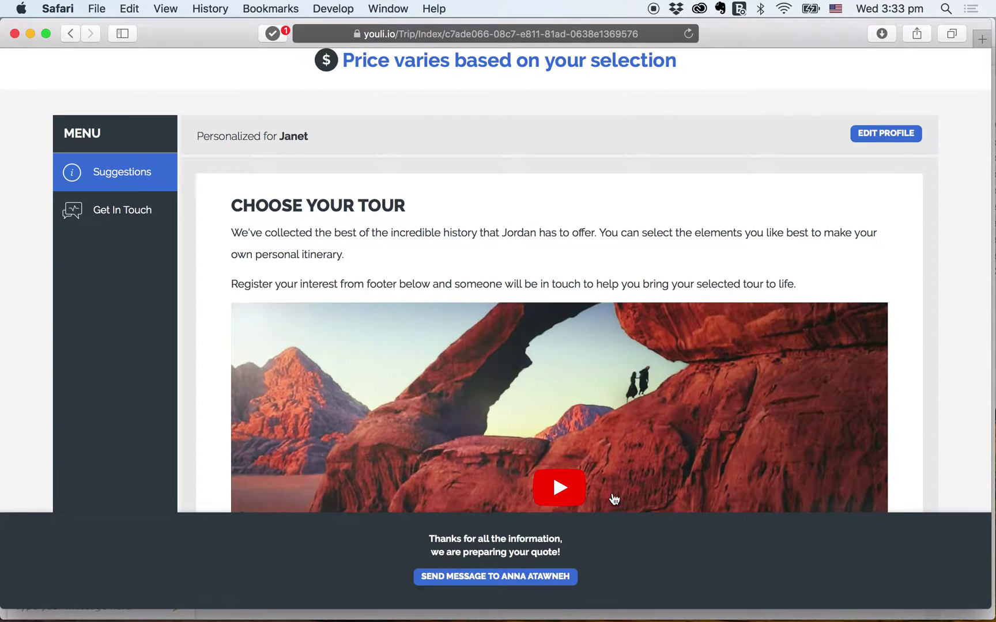
# - Untick the Optional checks on Amman, Dead Sea & Baptism Site and Desert Castles
pyautogui.scroll(-15, 626, 378)
pyautogui.scroll(-5, 627, 378)
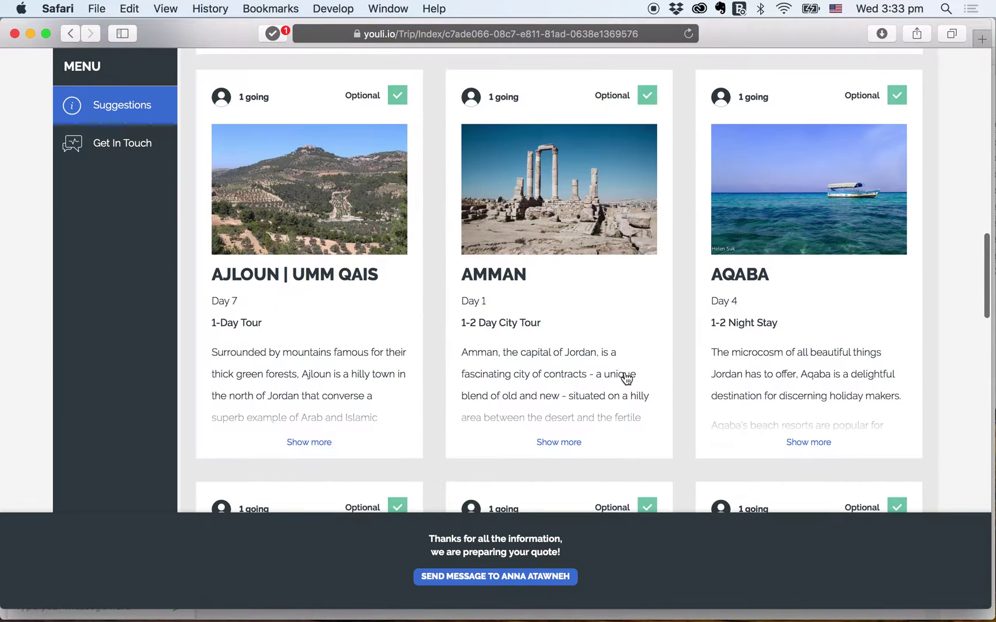
pyautogui.click(646, 95)
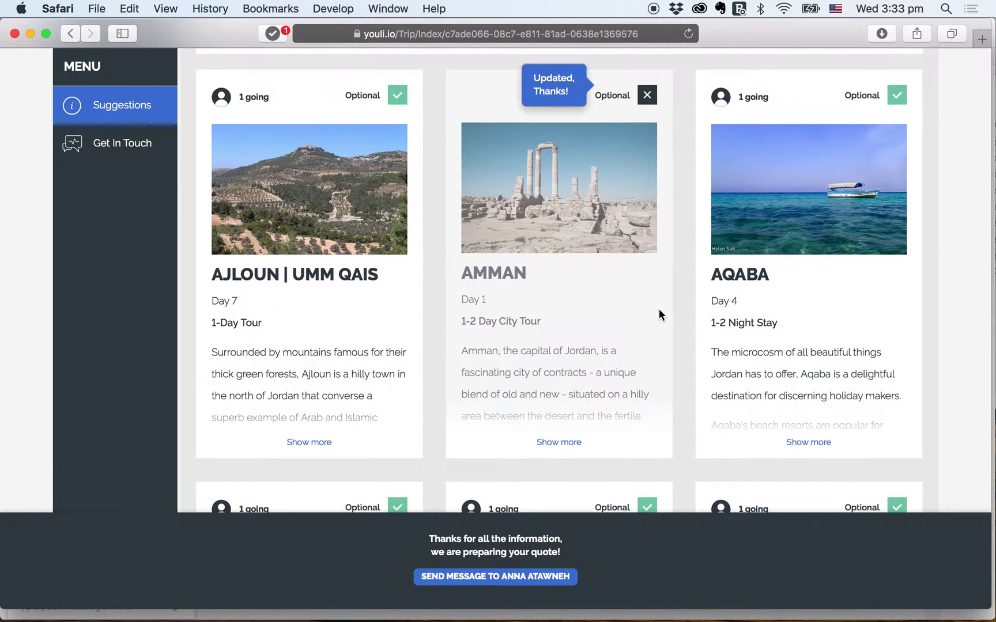
pyautogui.scroll(-10, 696, 369)
pyautogui.click(897, 203)
pyautogui.scroll(-10, 729, 373)
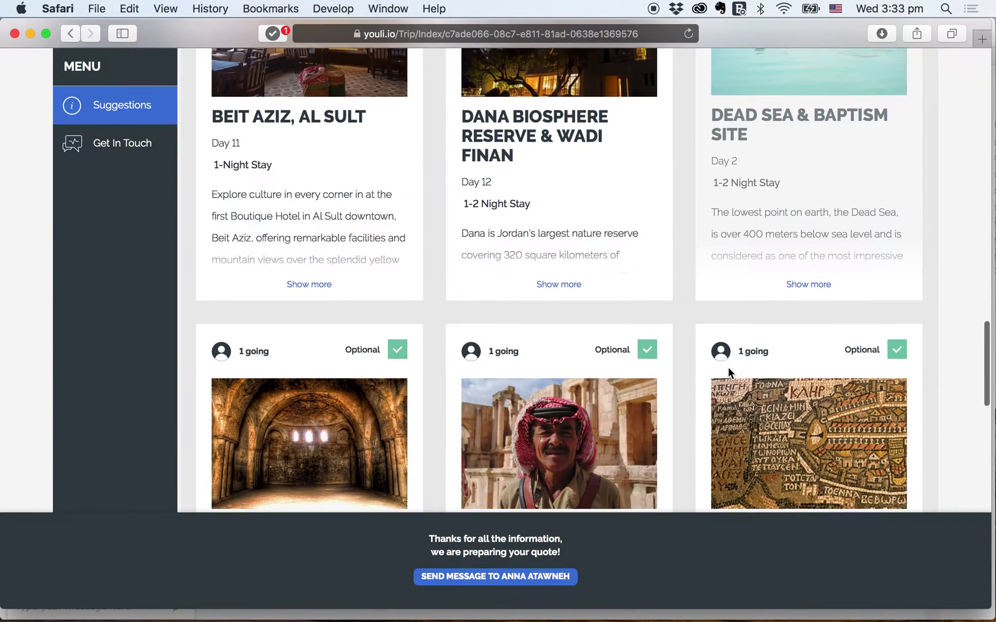
pyautogui.click(397, 306)
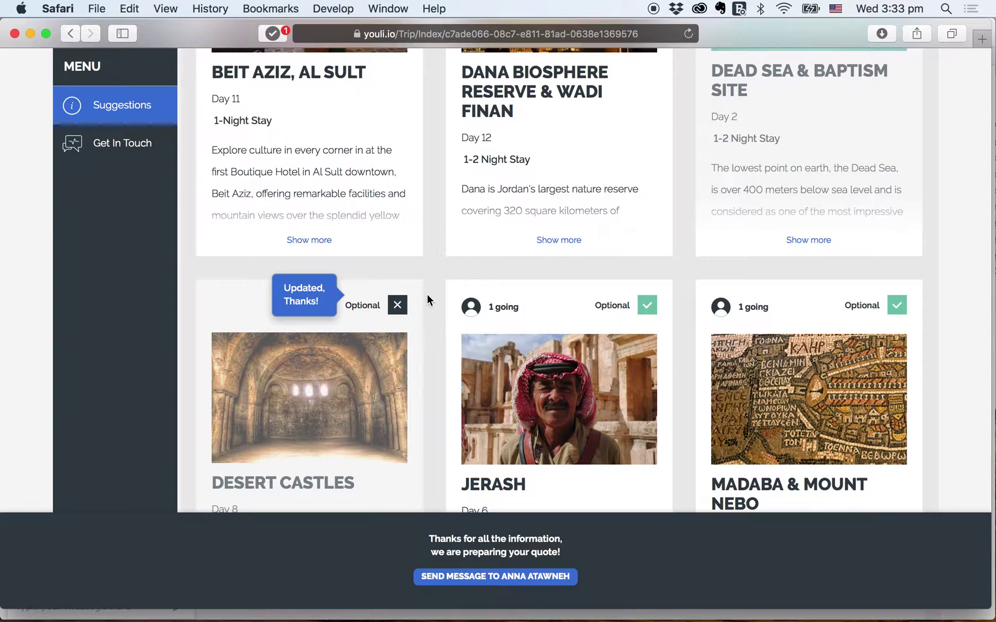
# - Reload the planner's activity log to see the three removed stops switched to No
pyautogui.press('super+grave')
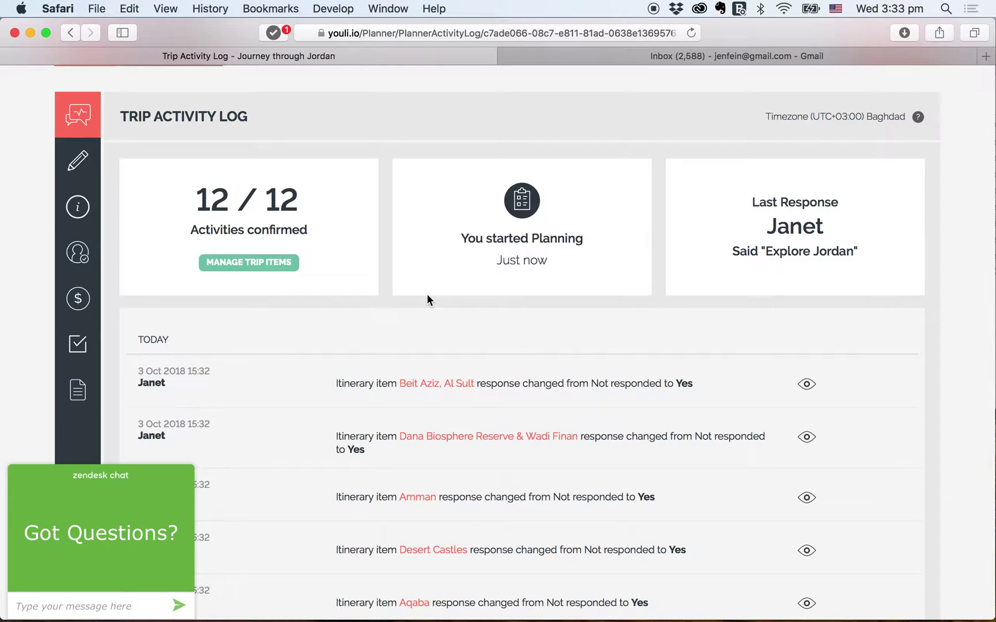
pyautogui.press('super+r')
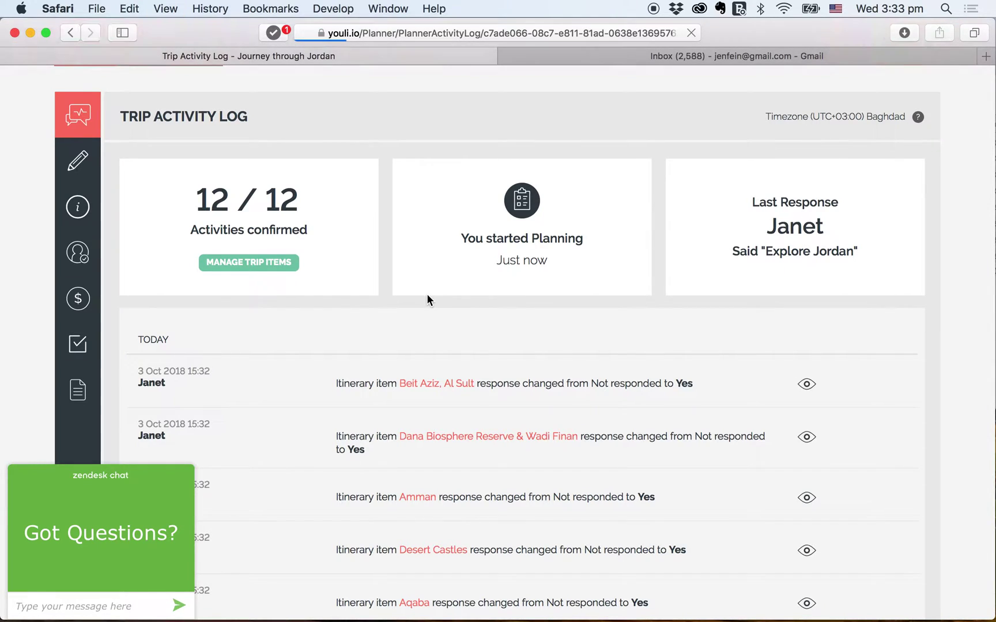
pyautogui.scroll(-4, 427, 295)
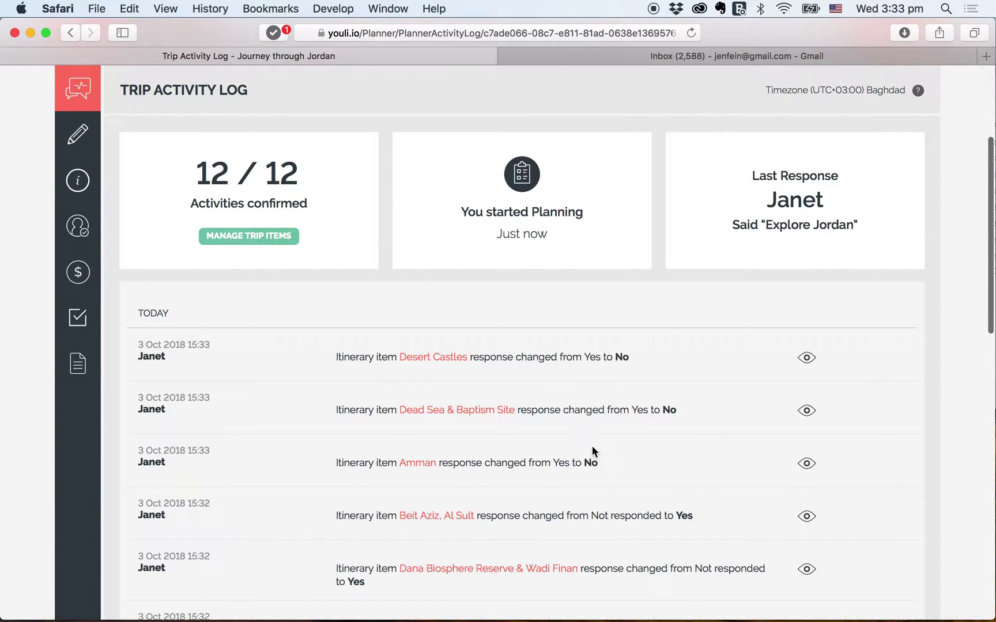
pyautogui.scroll(-3, 341, 434)
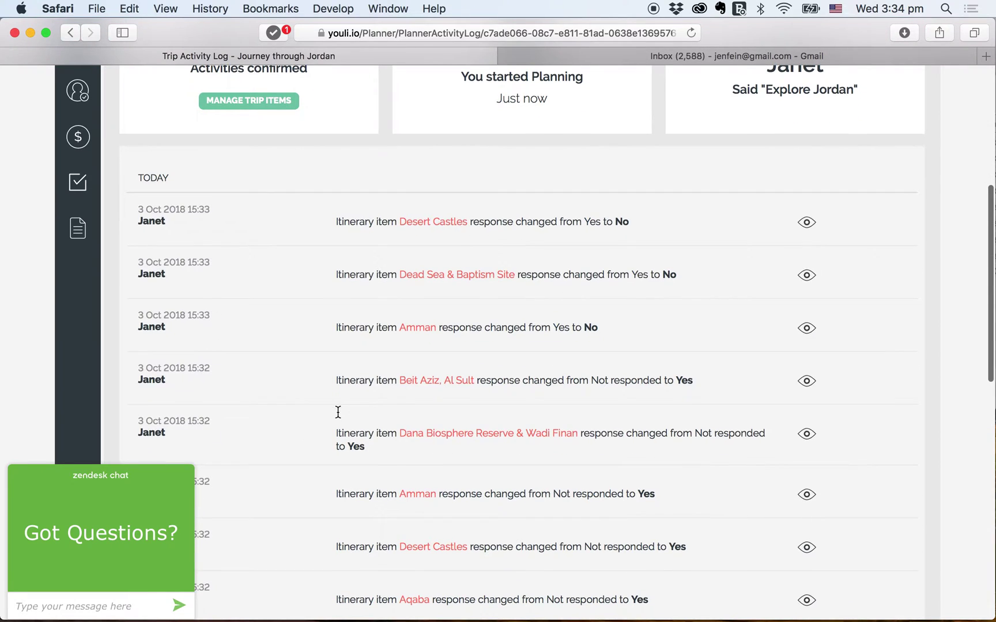
pyautogui.scroll(5, 337, 411)
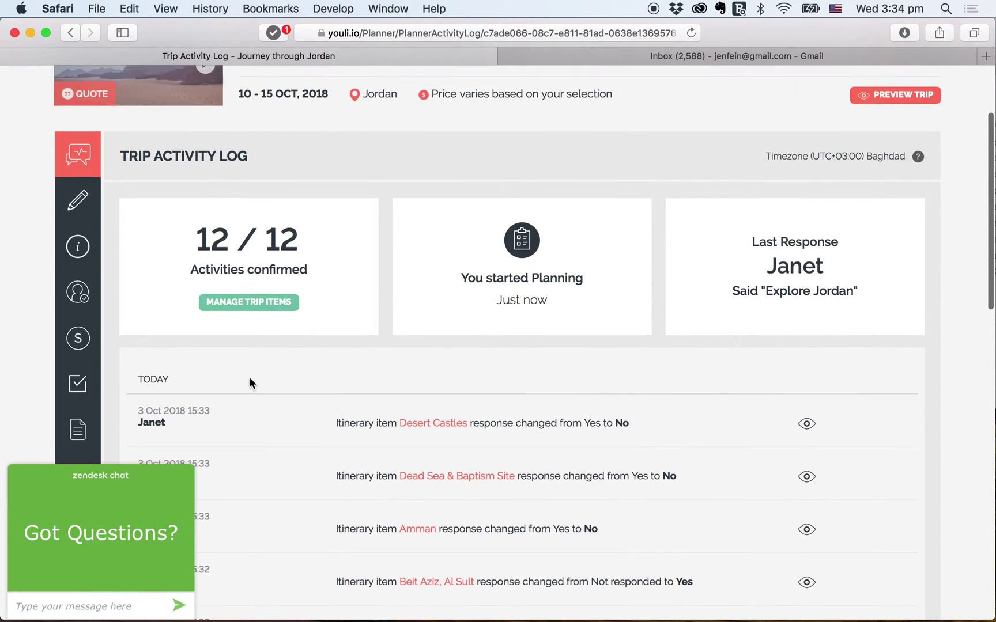
pyautogui.click(67, 254)
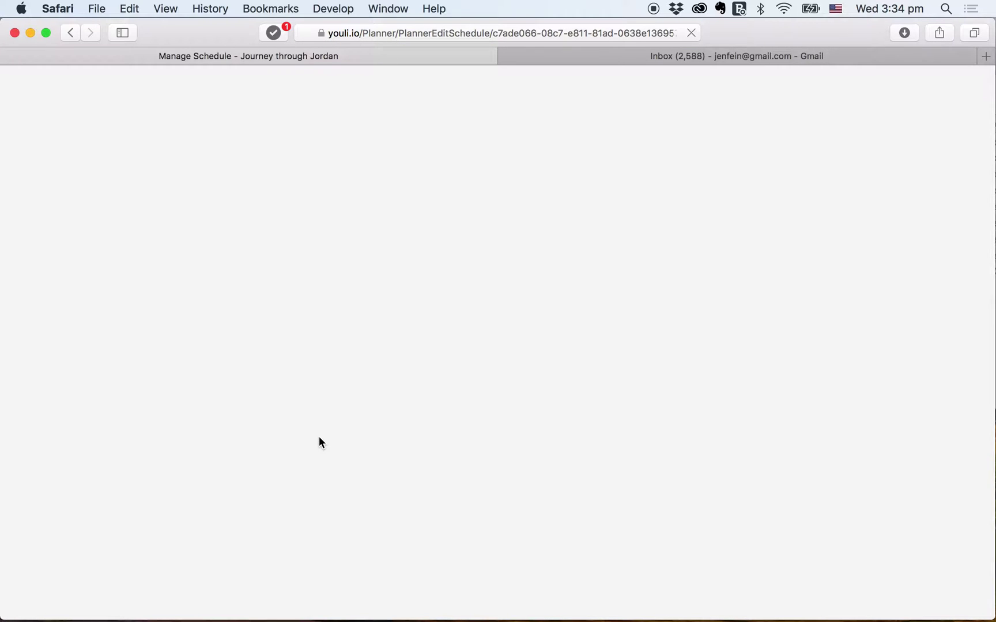
# - Move Amman, Dead Sea & Baptism Site and Desert Castles to the trash
pyautogui.scroll(-6, 319, 437)
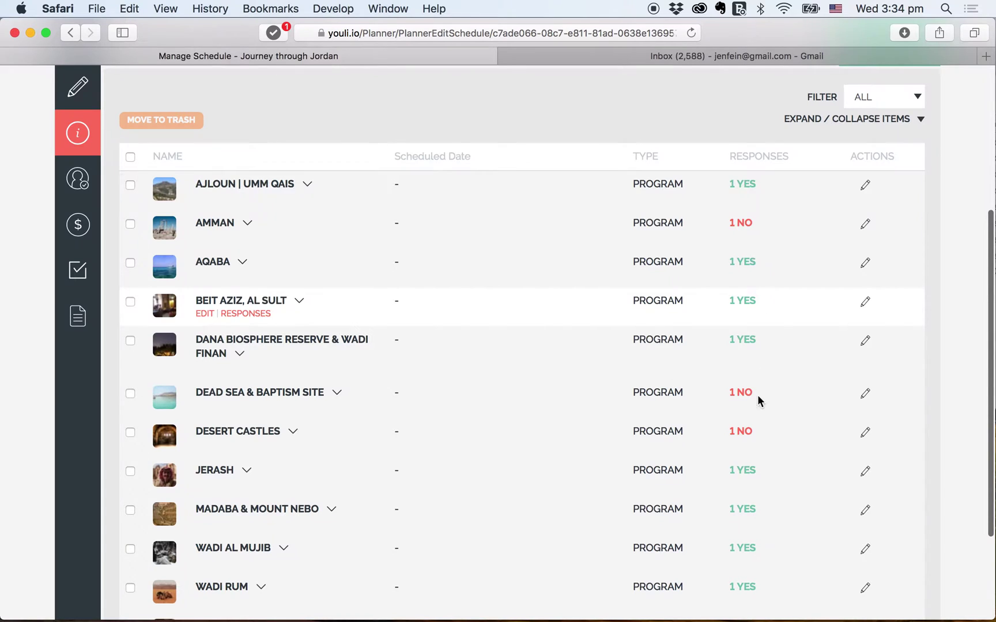
pyautogui.scroll(-4, 757, 448)
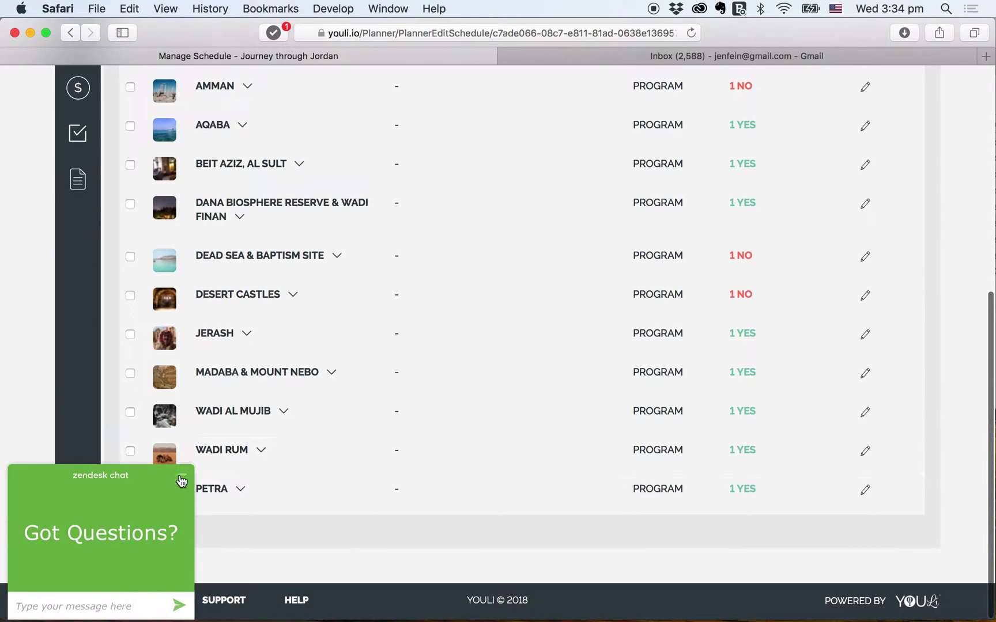
pyautogui.click(180, 479)
pyautogui.scroll(3, 290, 240)
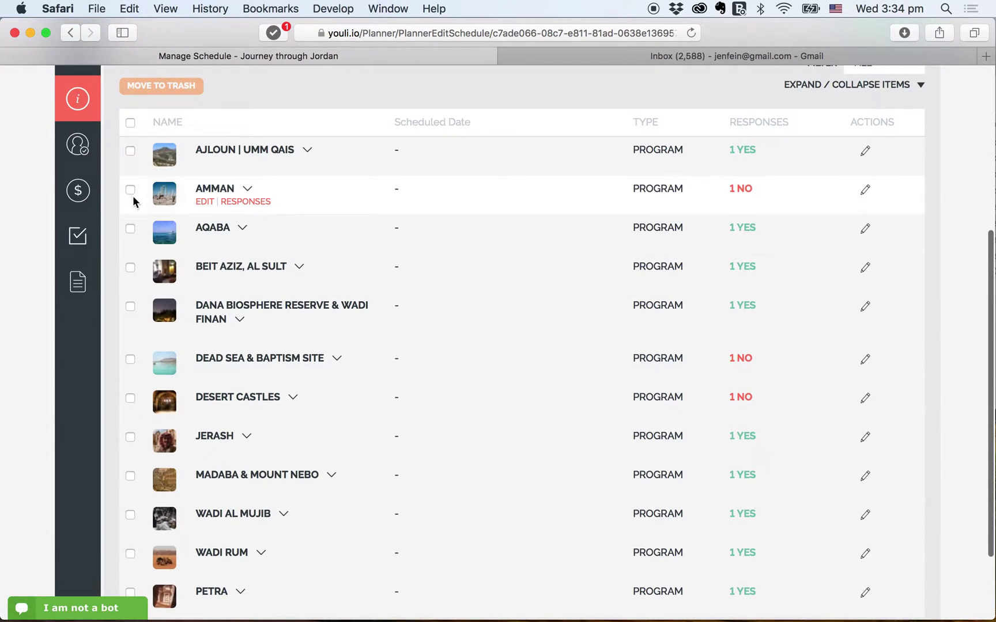
pyautogui.click(130, 190)
pyautogui.click(131, 359)
pyautogui.click(130, 398)
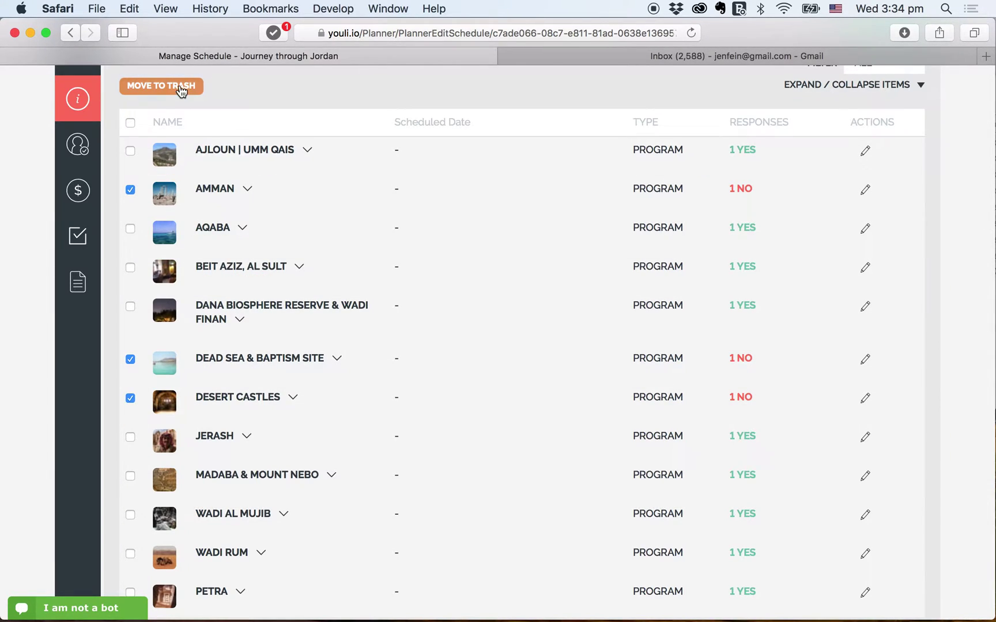
pyautogui.click(180, 90)
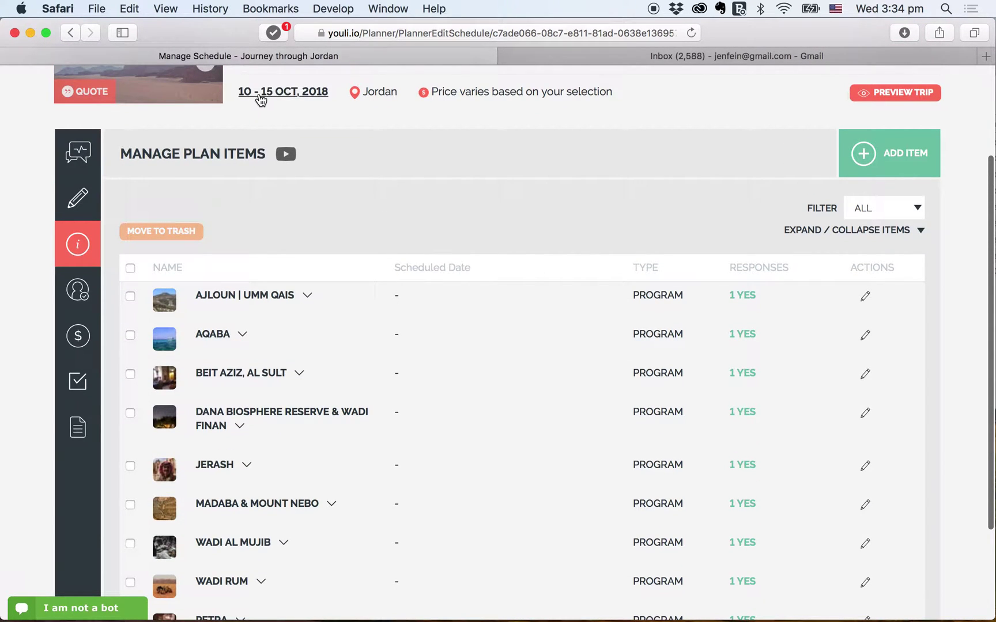
# - Open the responses for the Aqaba plan item
pyautogui.moveTo(233, 311)
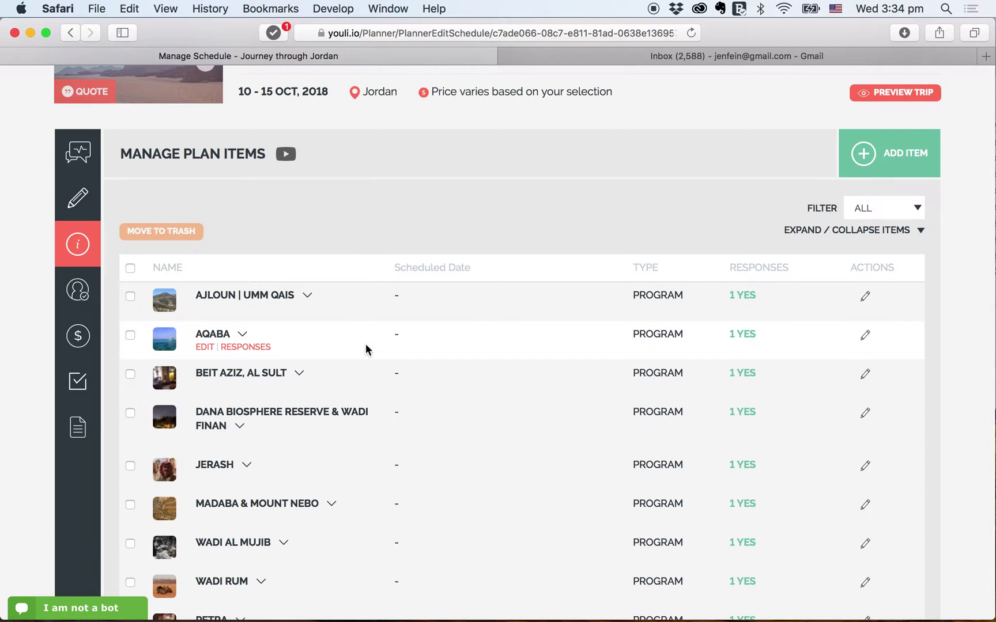
pyautogui.scroll(-3, 367, 346)
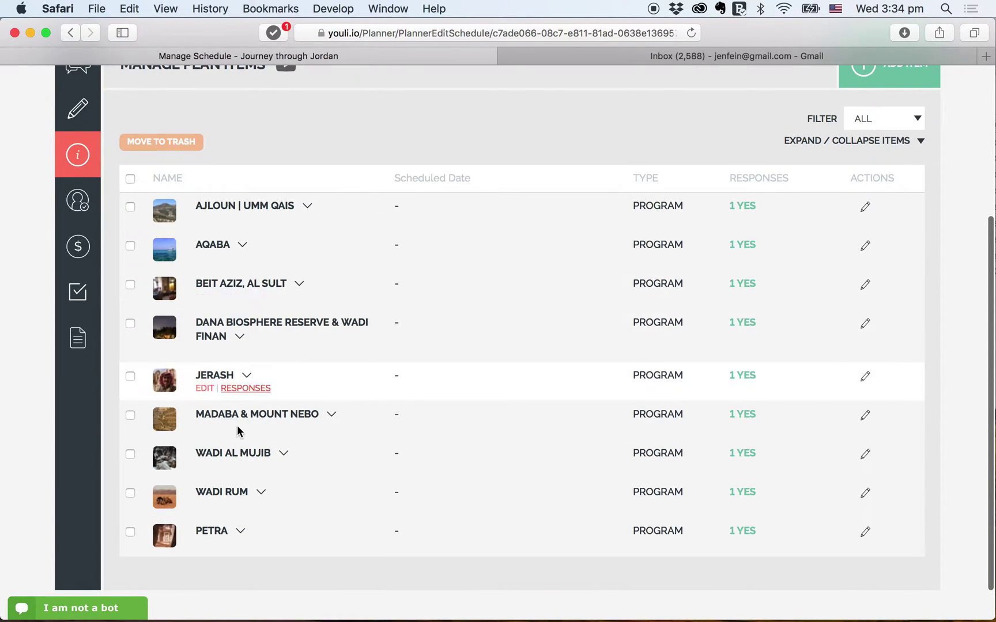
pyautogui.scroll(1, 369, 376)
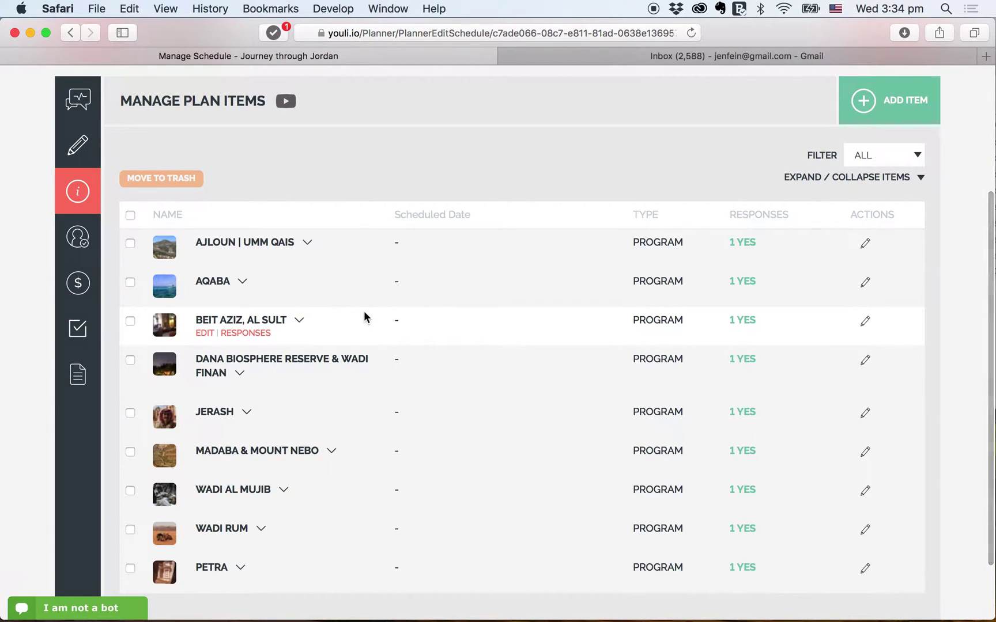
pyautogui.scroll(3, 364, 311)
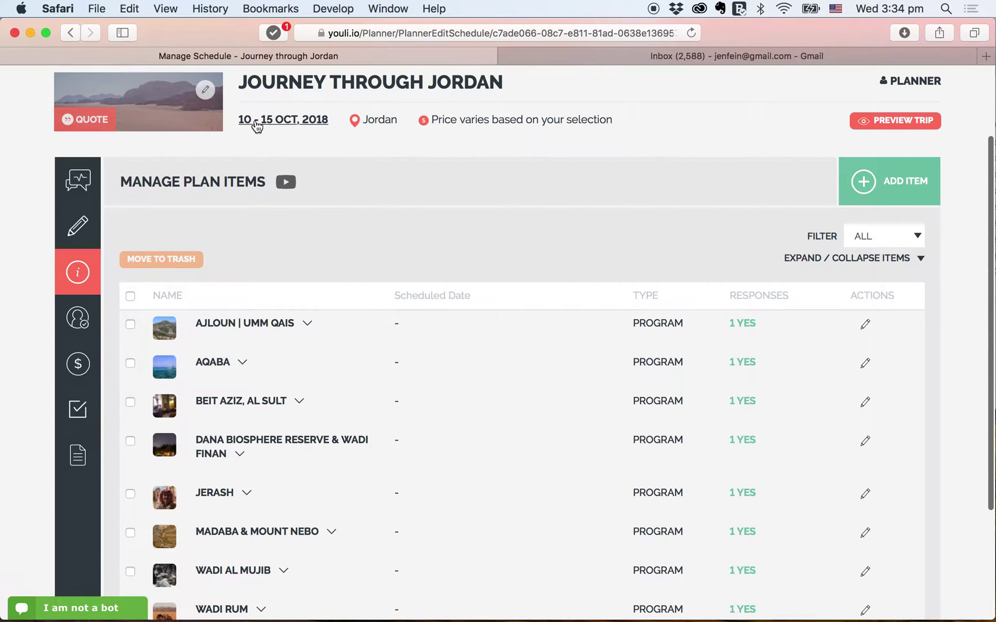
pyautogui.scroll(-3, 322, 316)
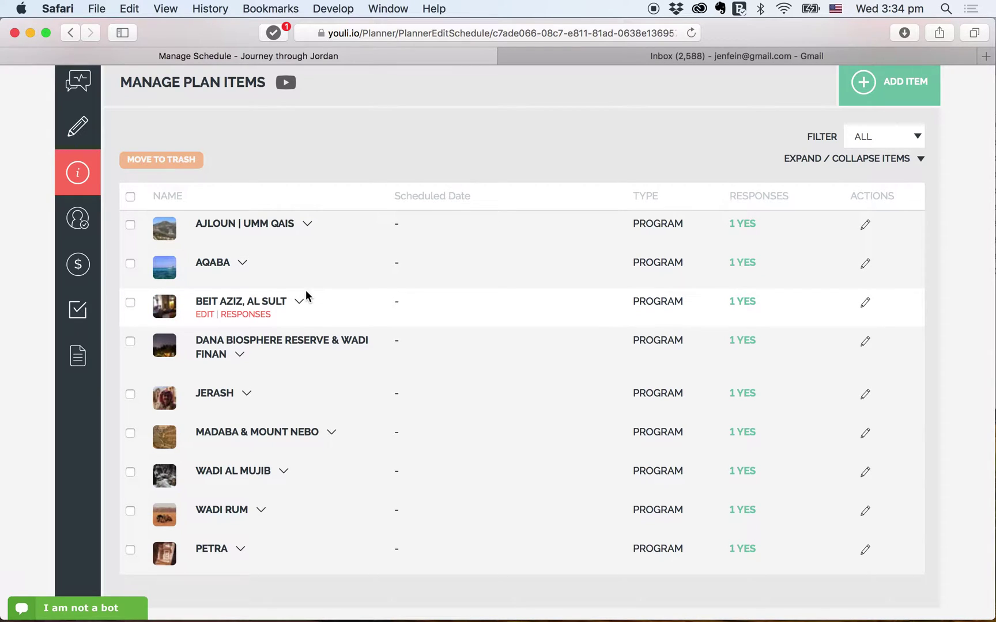
pyautogui.click(240, 277)
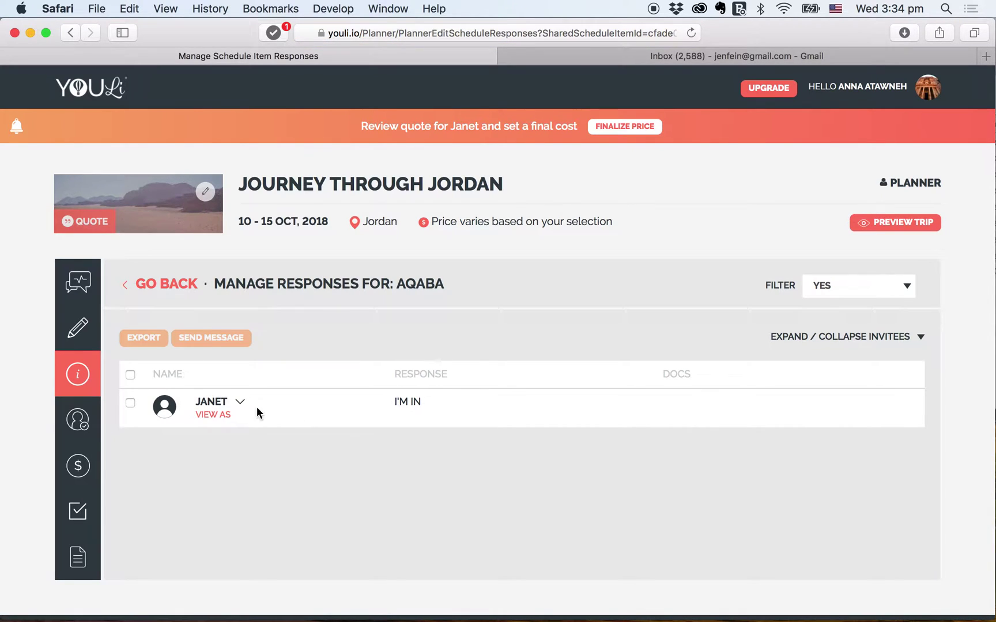
# - Preview the traveler view in a new tab and toggle Ajloun | Umm Qais off and back on
pyautogui.click(214, 415)
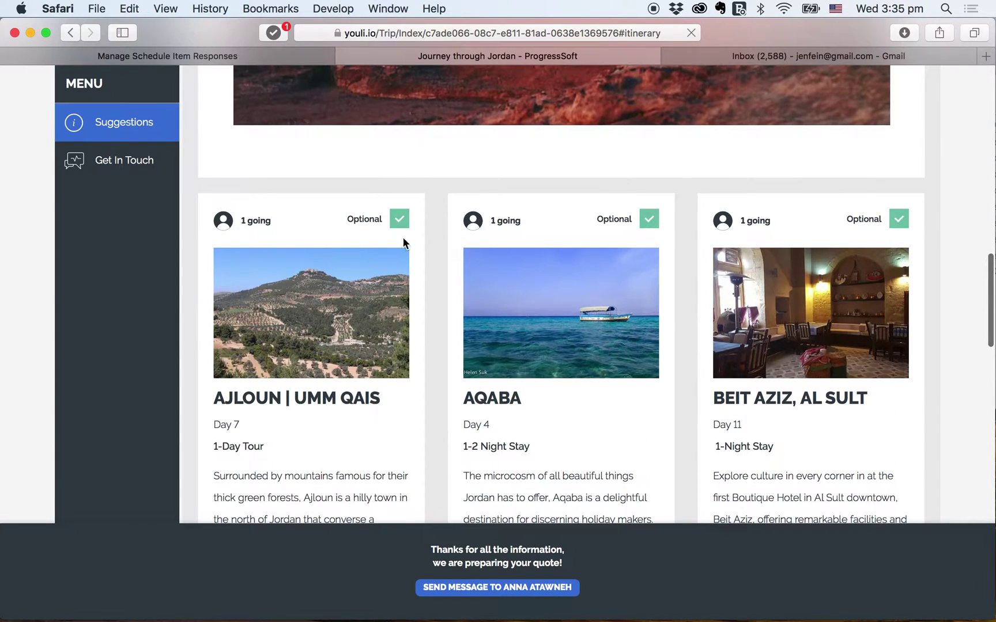
pyautogui.click(402, 219)
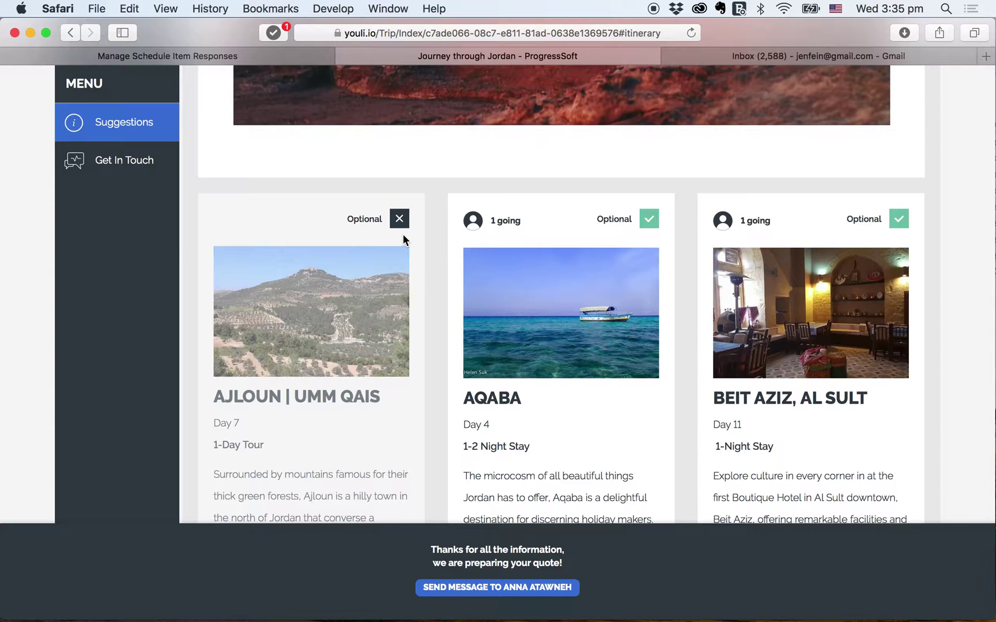
pyautogui.click(400, 220)
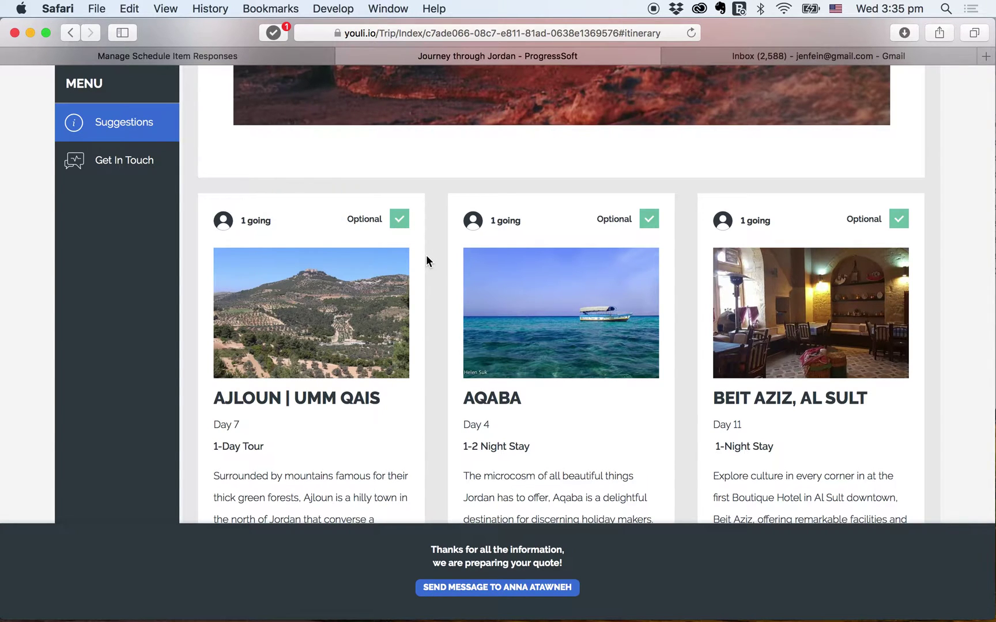
# - Return to the planner tab and its Manage Plan Items list
pyautogui.scroll(3, 446, 280)
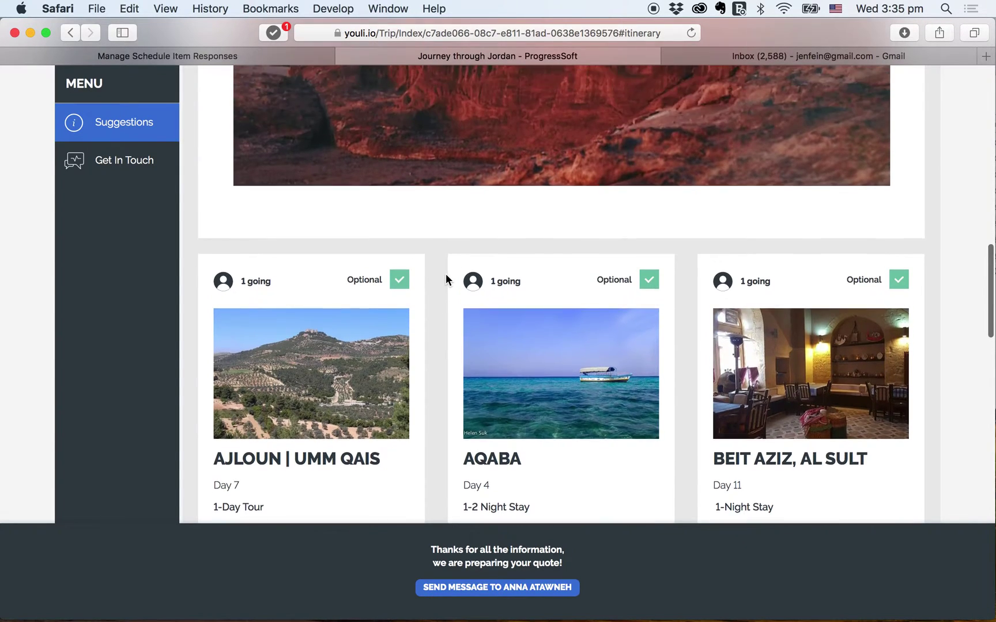
pyautogui.click(301, 55)
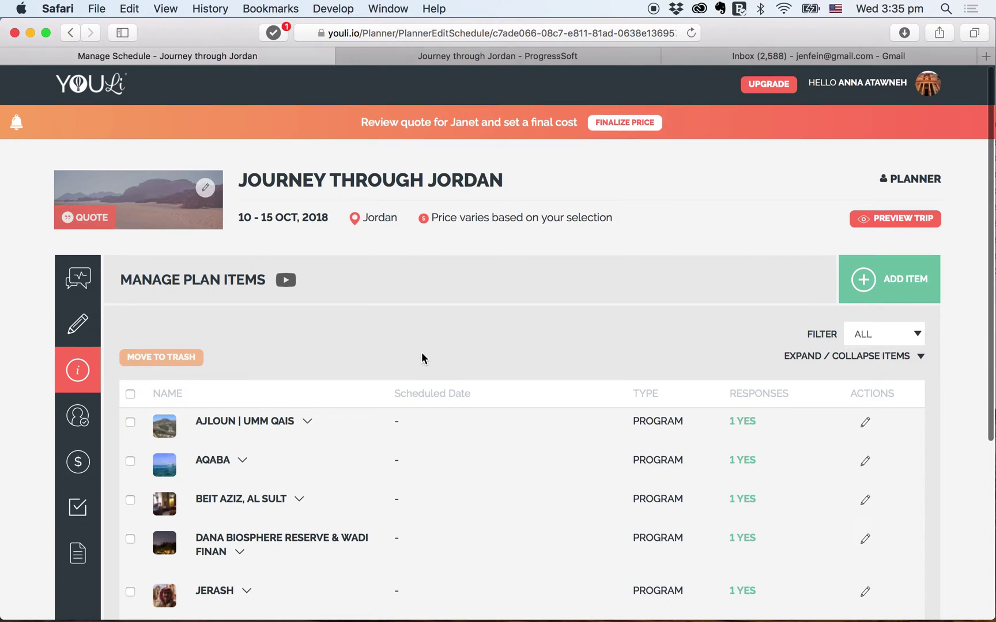
pyautogui.scroll(-2, 421, 353)
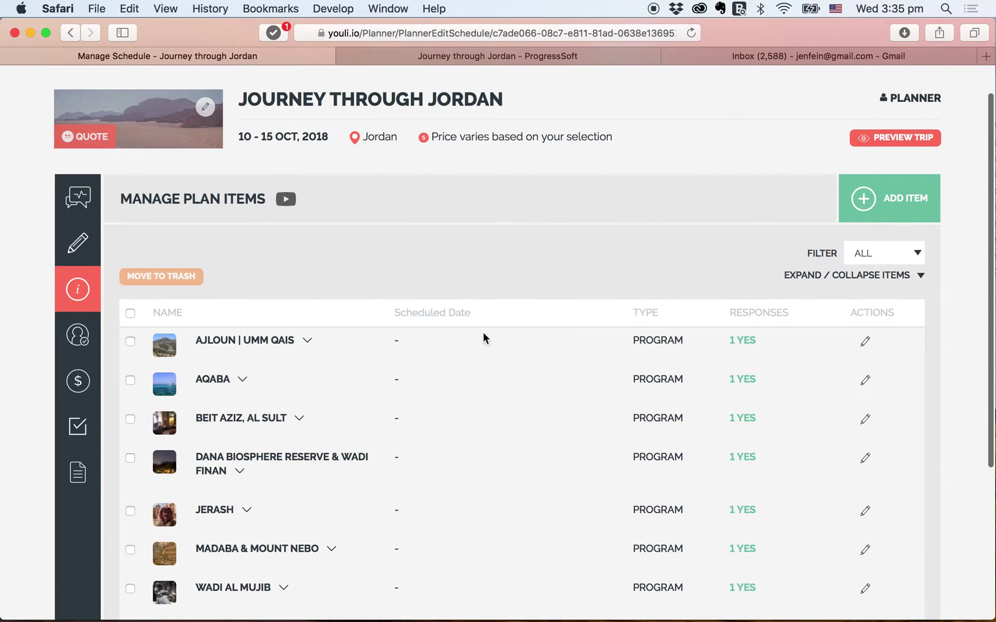
pyautogui.scroll(-3, 509, 429)
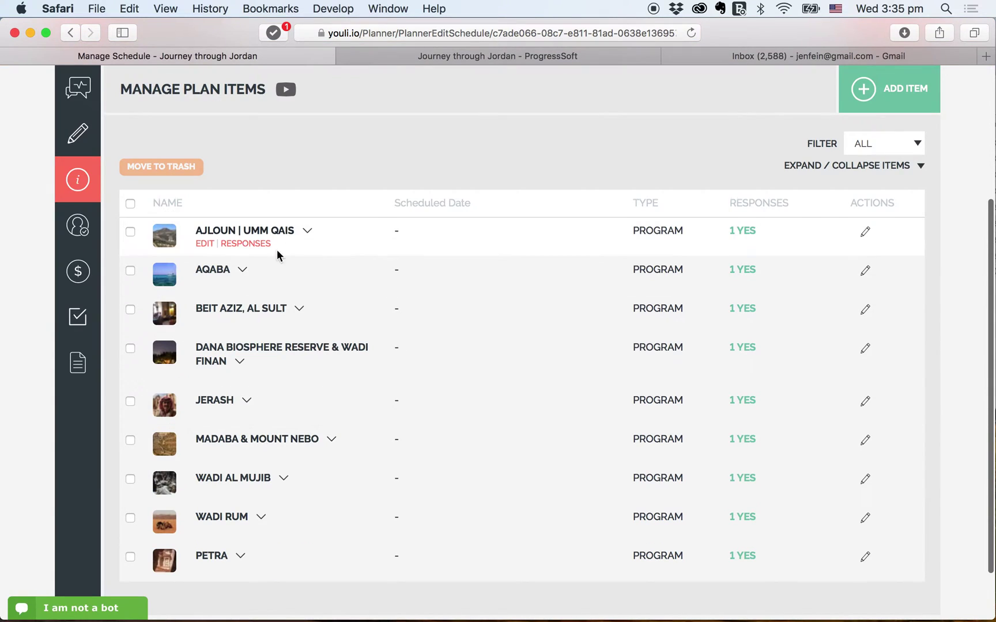
# - Date Ajloun | Umm Qais to Wed 10 Oct 2018 and publish the item
pyautogui.click(205, 244)
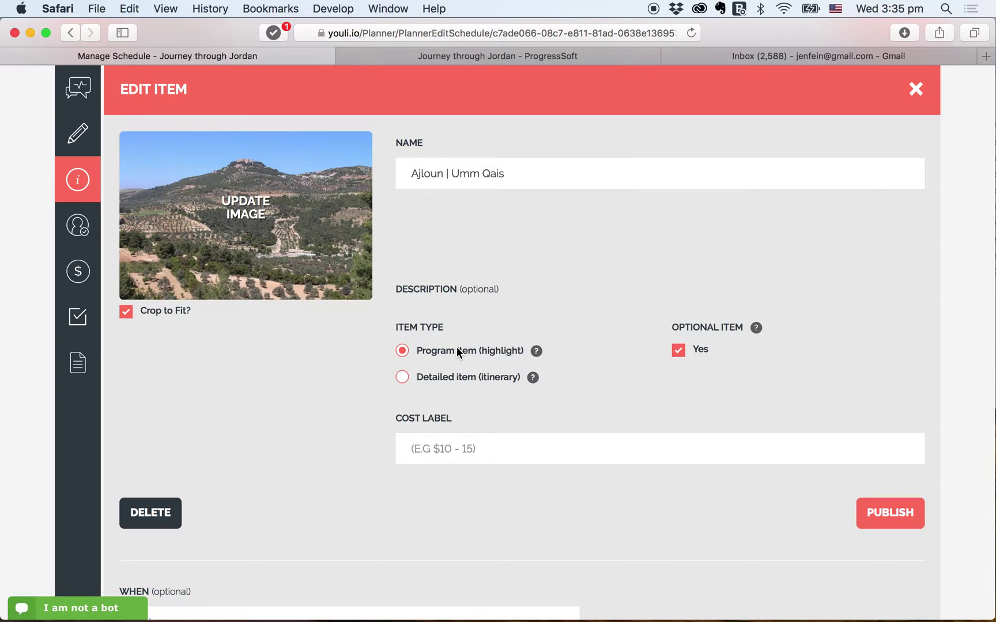
pyautogui.scroll(-5, 366, 470)
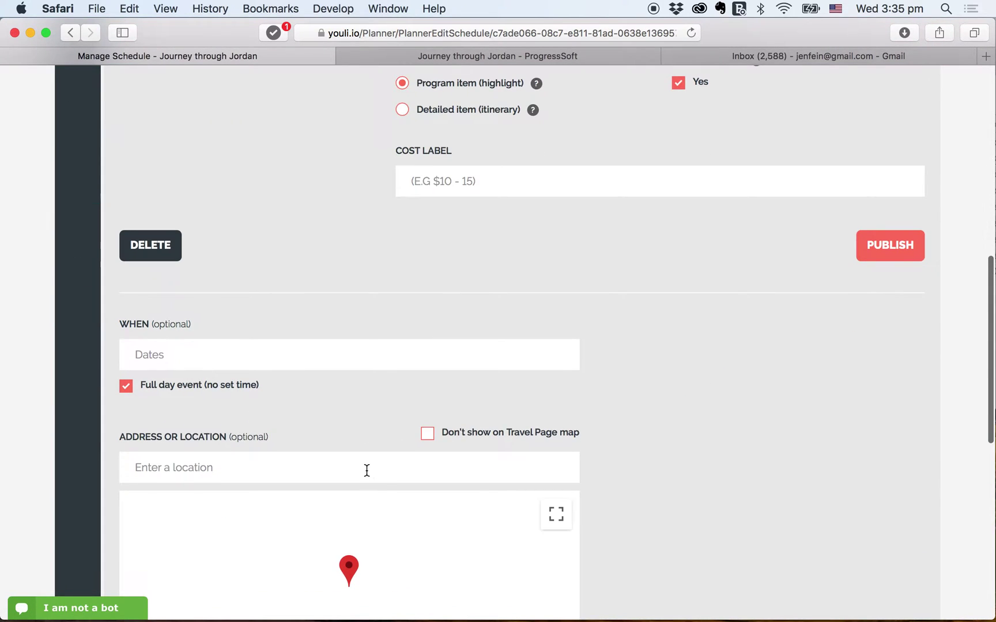
pyautogui.click(273, 356)
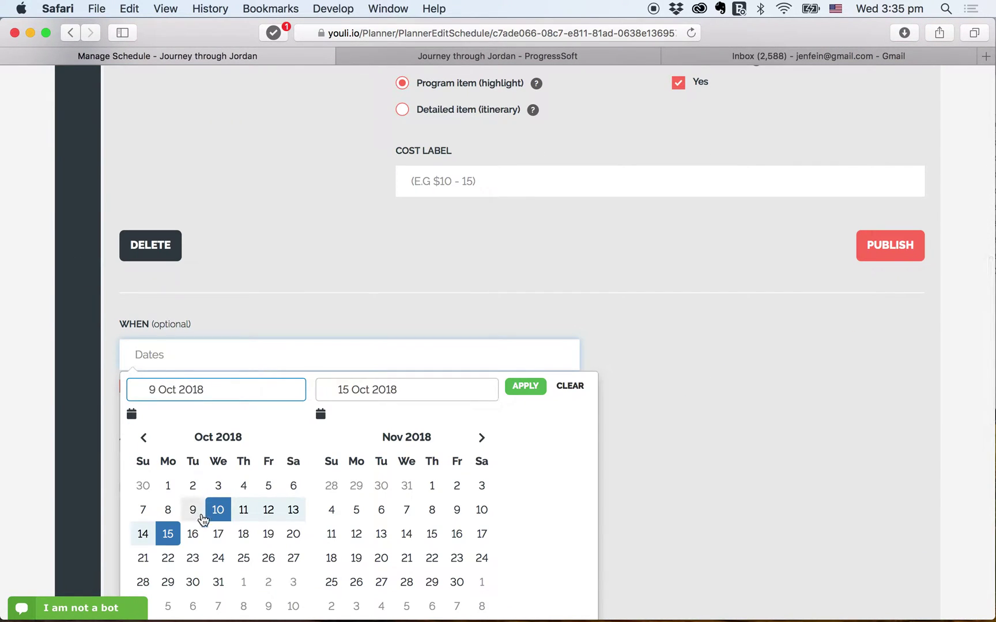
pyautogui.click(217, 510)
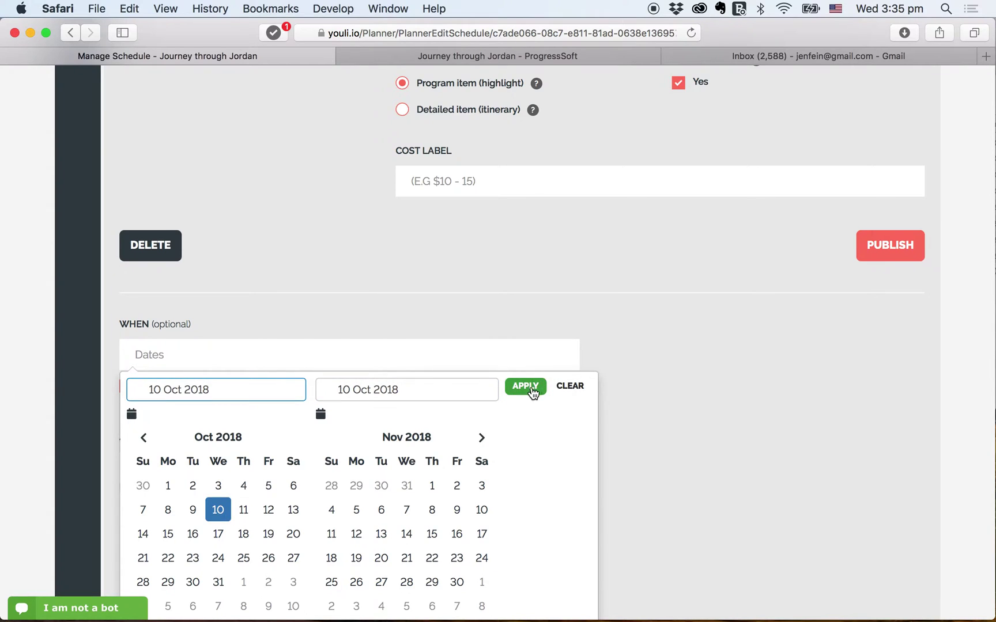
pyautogui.click(532, 387)
pyautogui.click(877, 256)
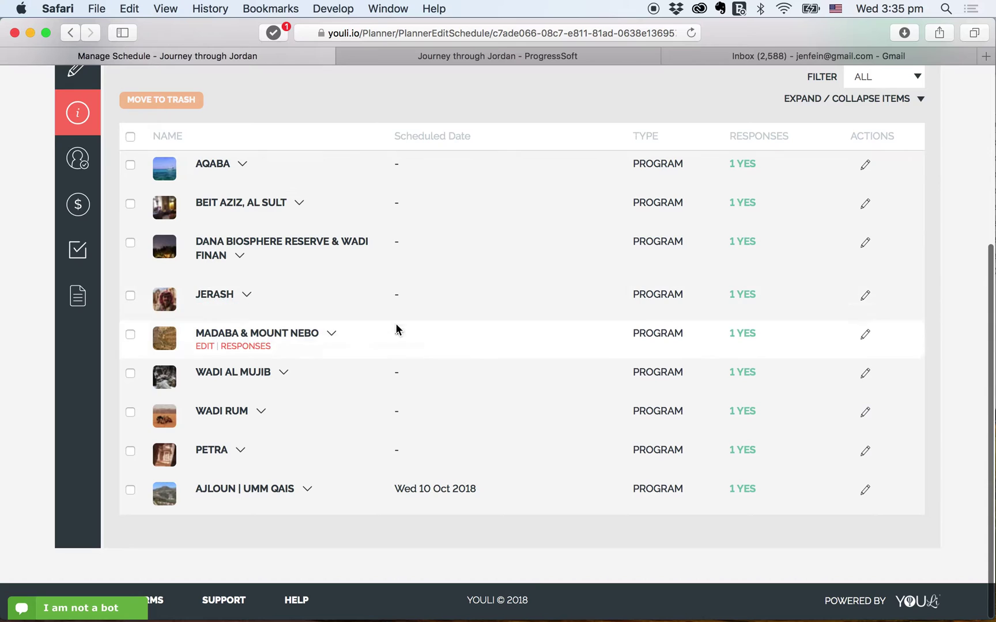
pyautogui.scroll(5, 262, 347)
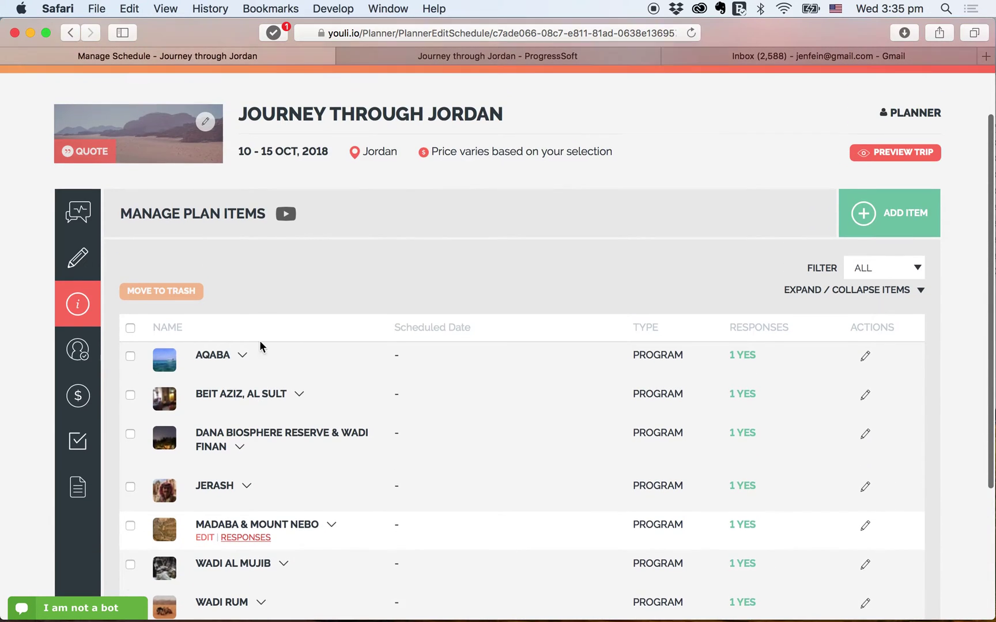
pyautogui.scroll(2, 404, 222)
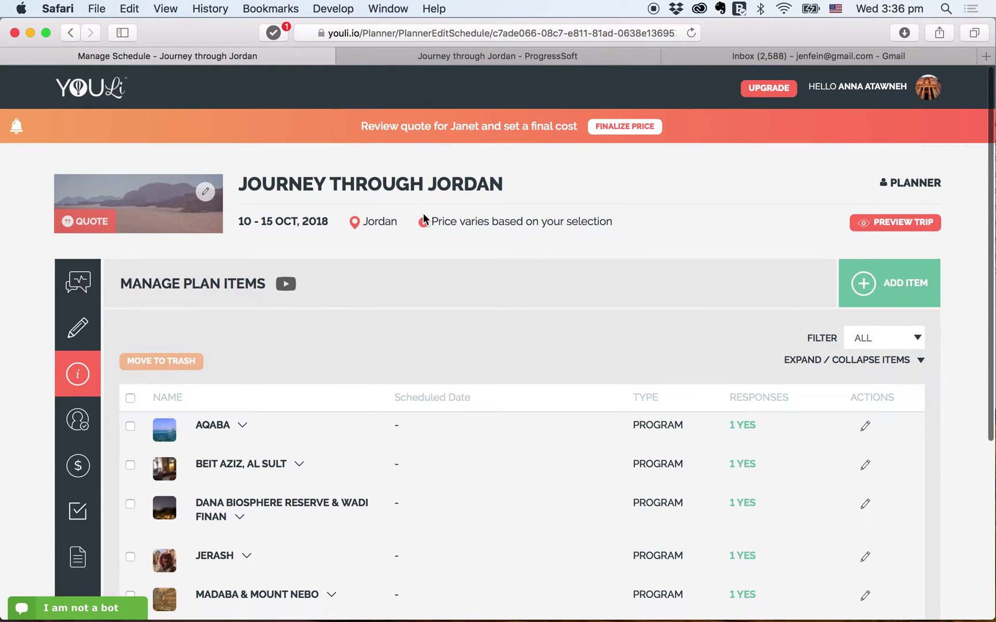
pyautogui.click(606, 129)
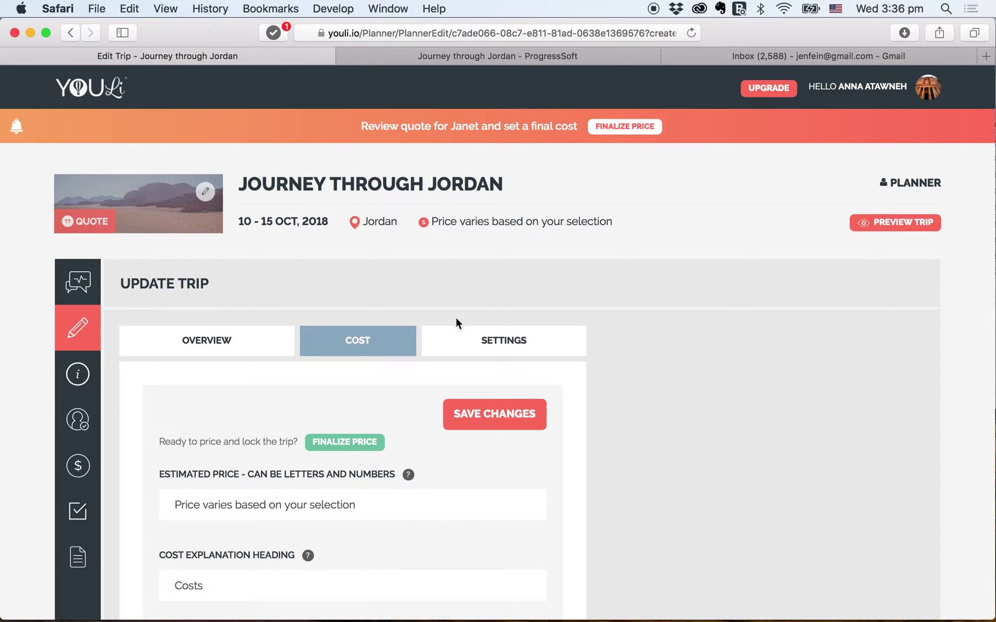
pyautogui.click(351, 445)
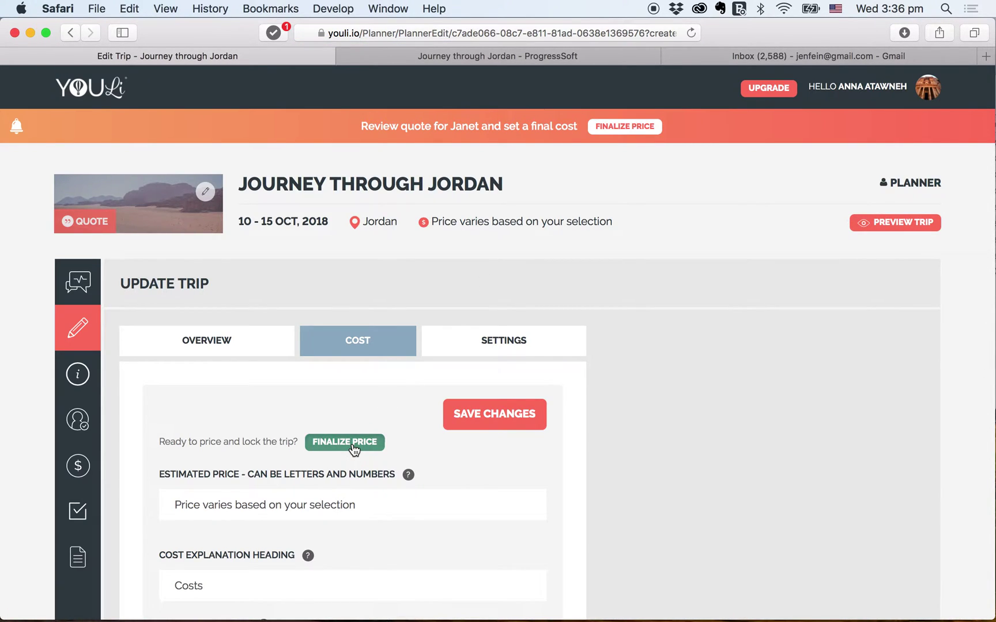
pyautogui.moveTo(220, 502); pyautogui.dragTo(123, 494)
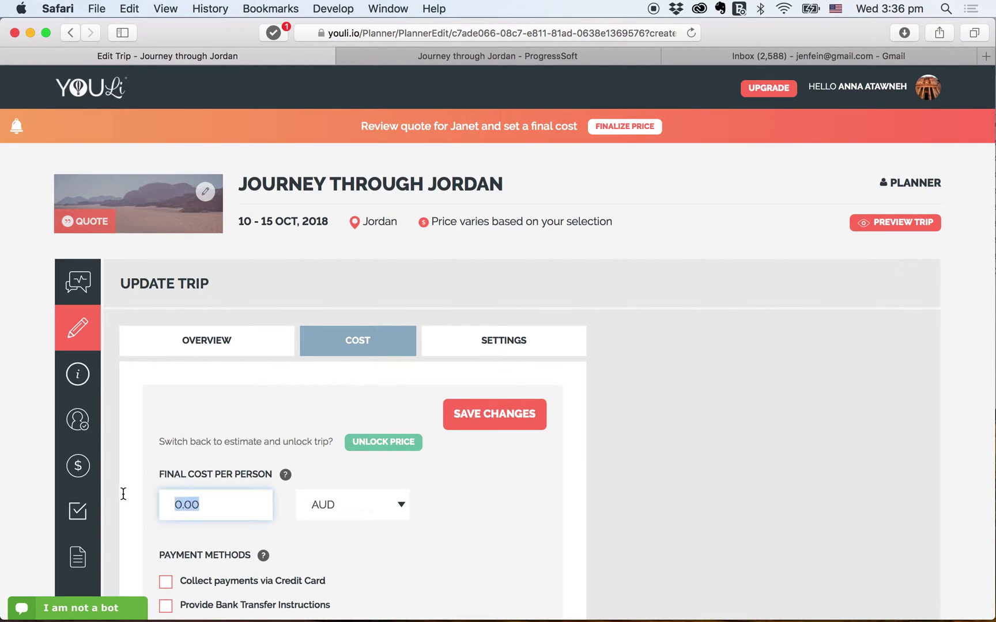
pyautogui.write('3000')
pyautogui.press('Tab')
pyautogui.press('u')
pyautogui.scroll(-4, 105, 528)
pyautogui.click(165, 499)
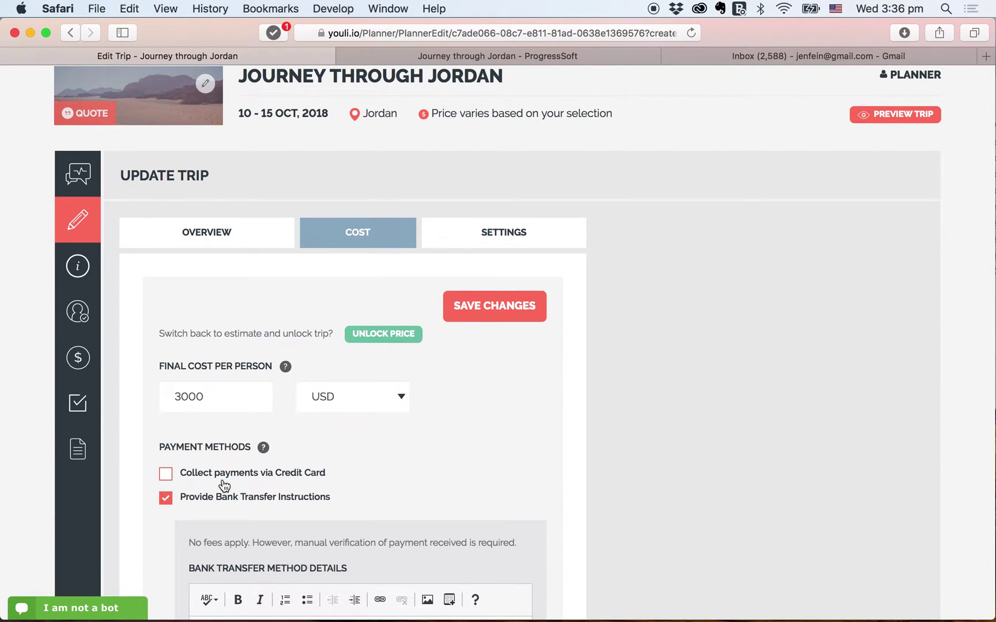
pyautogui.scroll(-3, 466, 461)
pyautogui.scroll(-1, 466, 457)
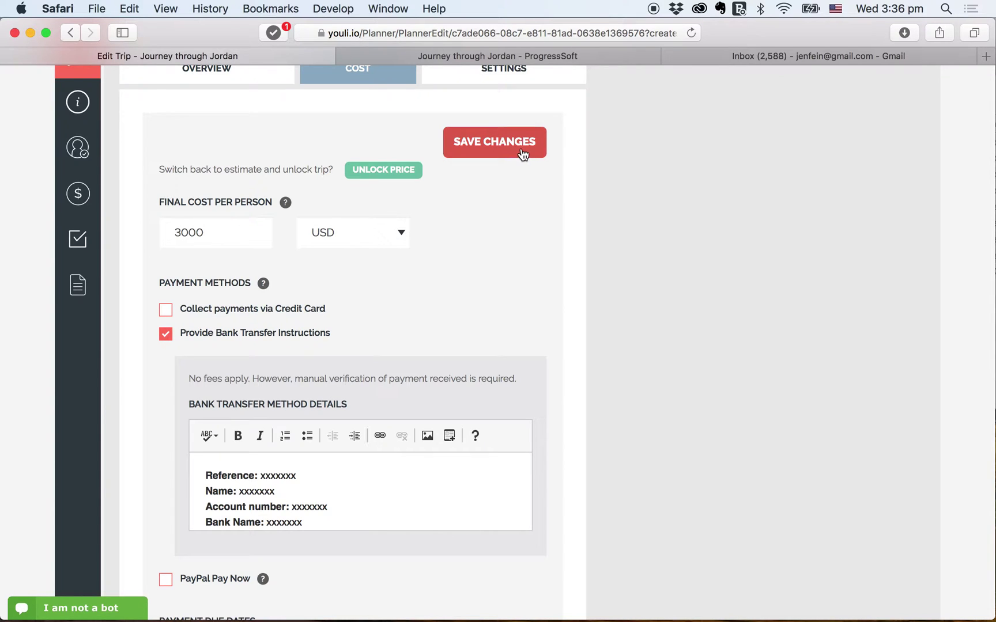
pyautogui.scroll(-5, 545, 342)
pyautogui.scroll(-1, 422, 517)
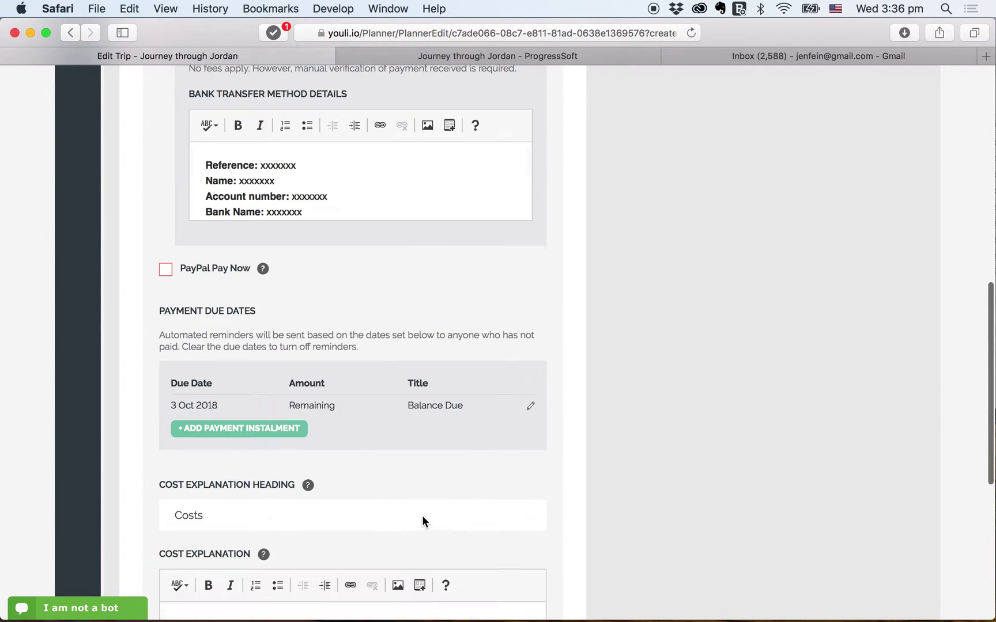
pyautogui.scroll(-4, 387, 436)
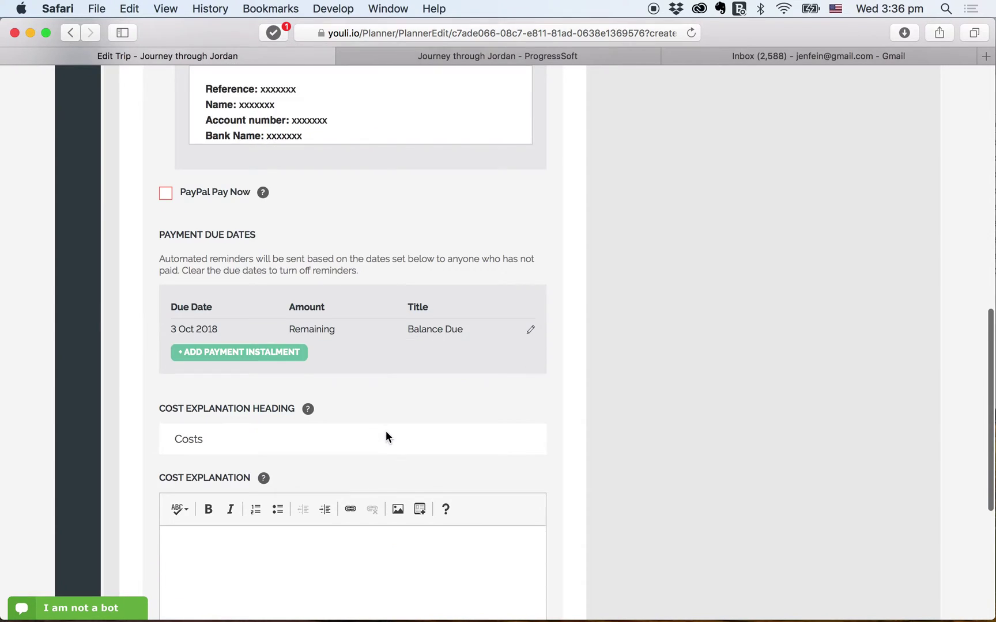
pyautogui.click(320, 451)
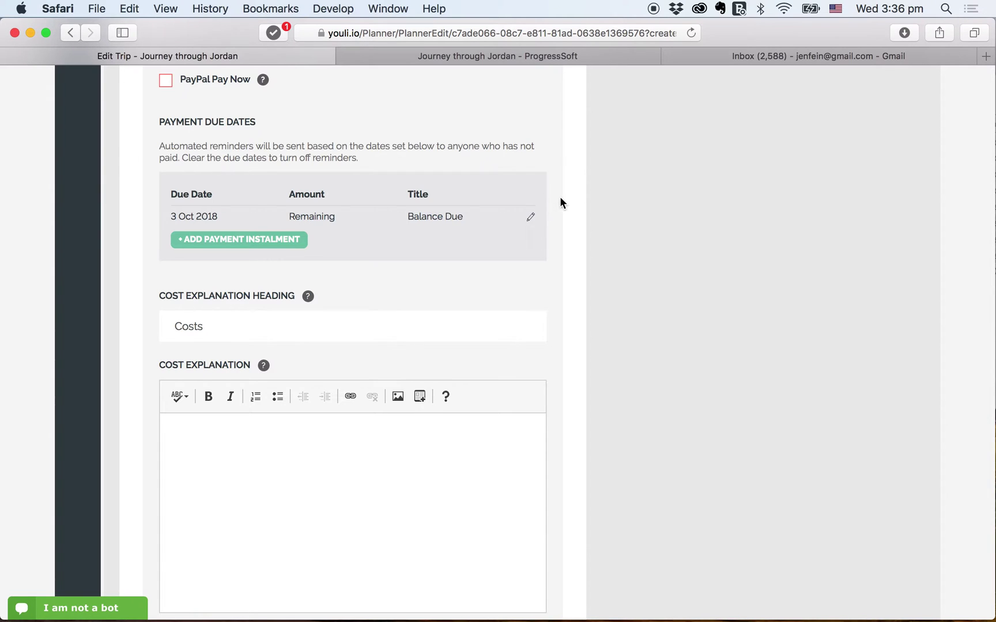
pyautogui.scroll(9, 560, 197)
# - Save the US$3,000.00 trip cost and confirm finalizing it for the traveler
pyautogui.click(494, 69)
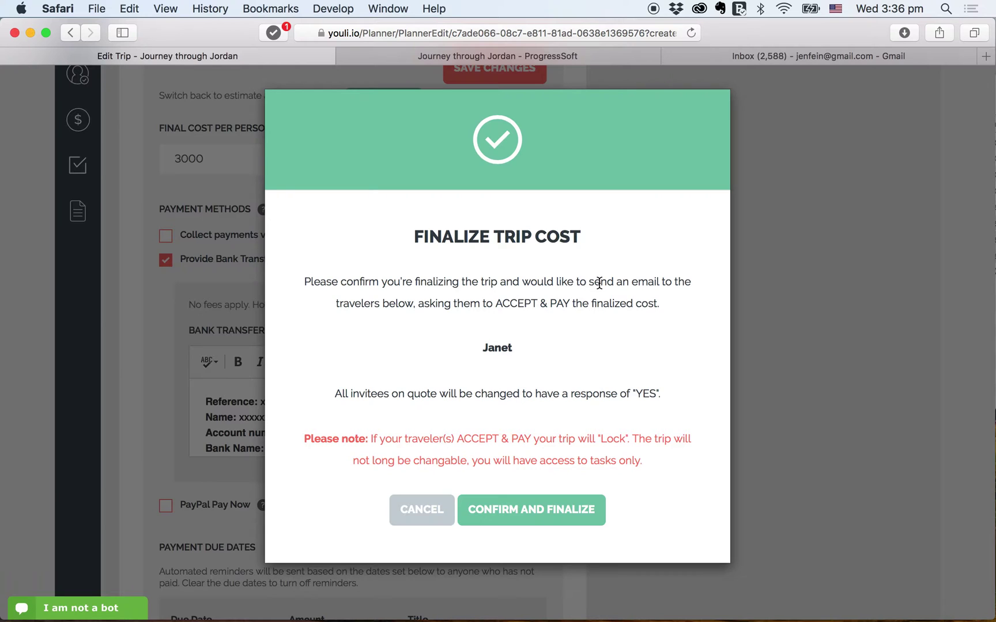
pyautogui.moveTo(600, 282); pyautogui.dragTo(650, 321)
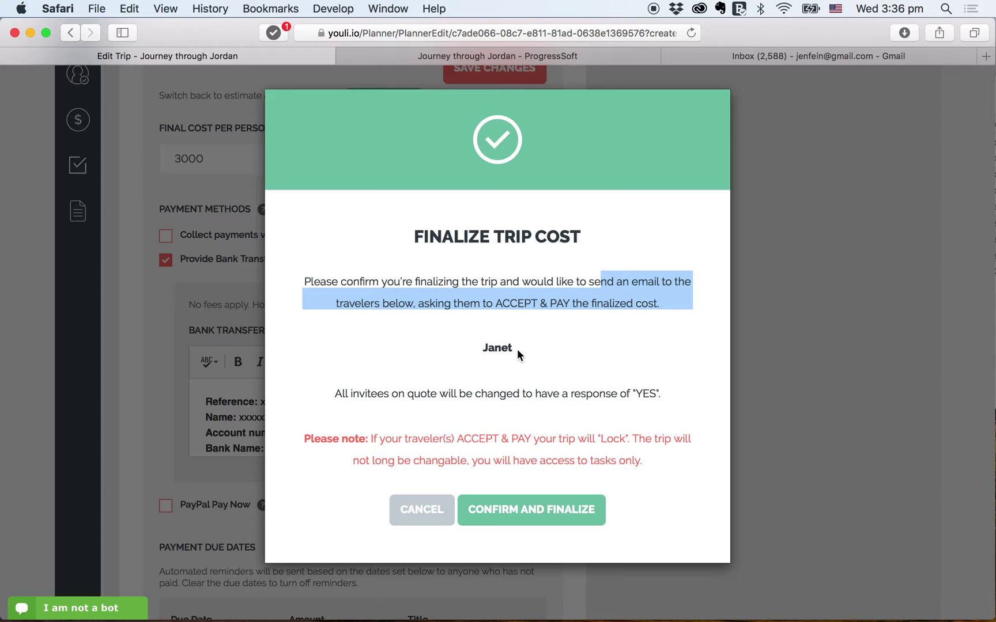
pyautogui.click(508, 520)
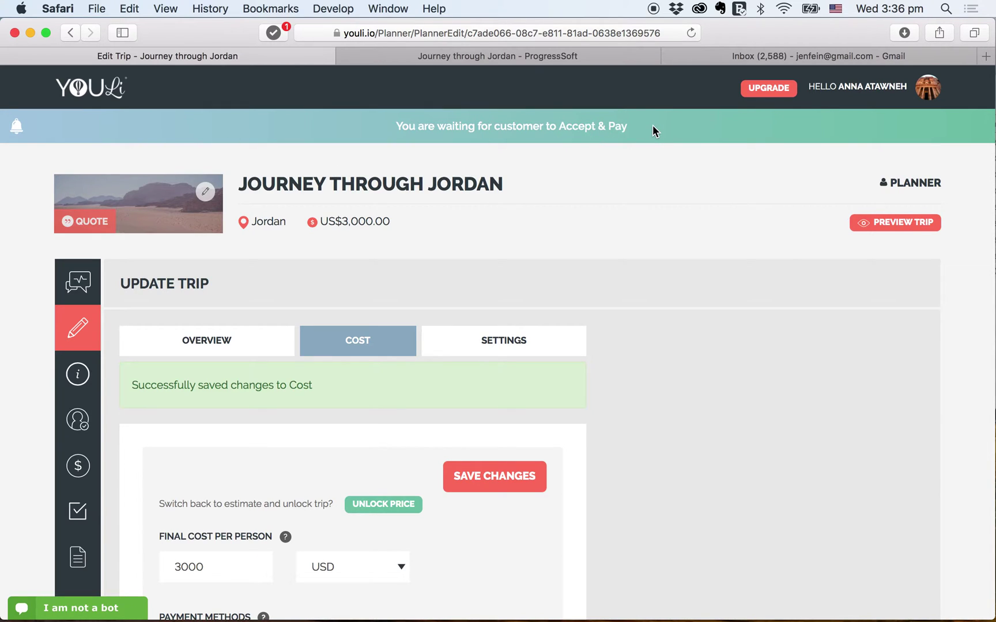
# - Refresh the traveler's trip page and view the US$3,000.00 pre-pay cost with direct bank transfer details
pyautogui.press('super+grave')
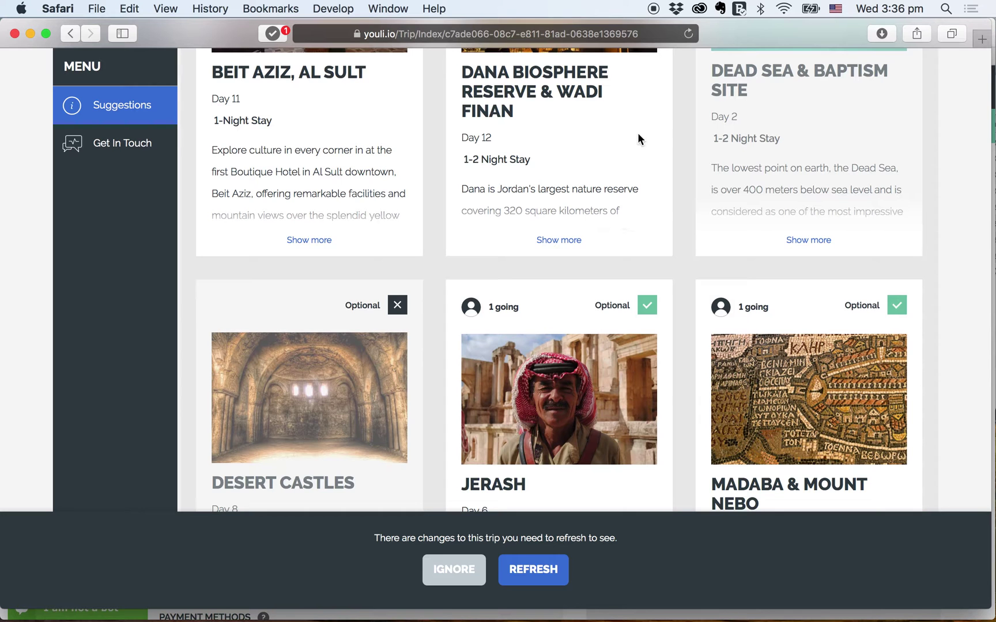
pyautogui.click(528, 567)
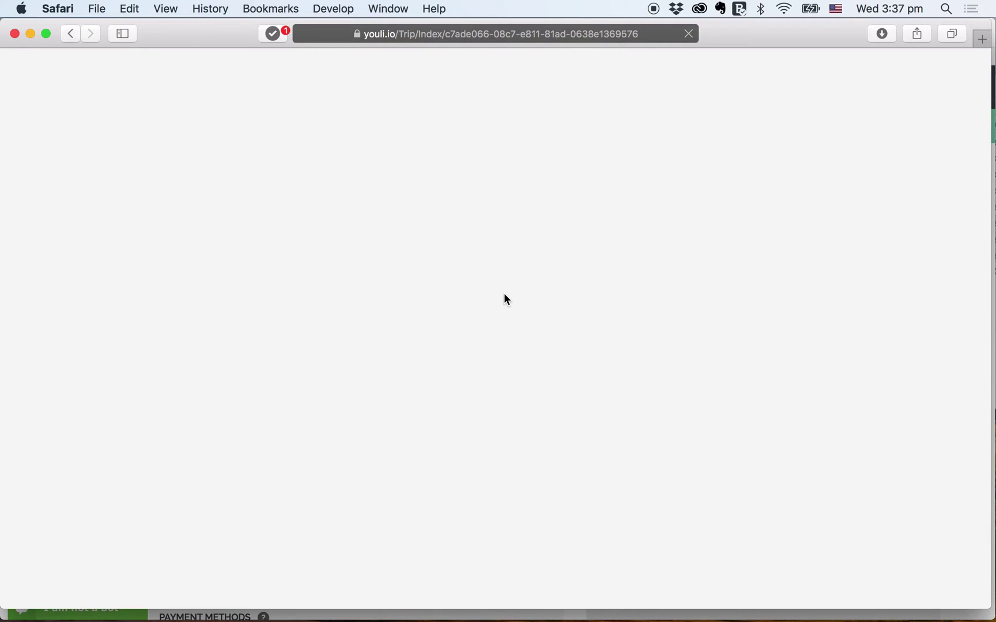
pyautogui.scroll(-5, 503, 293)
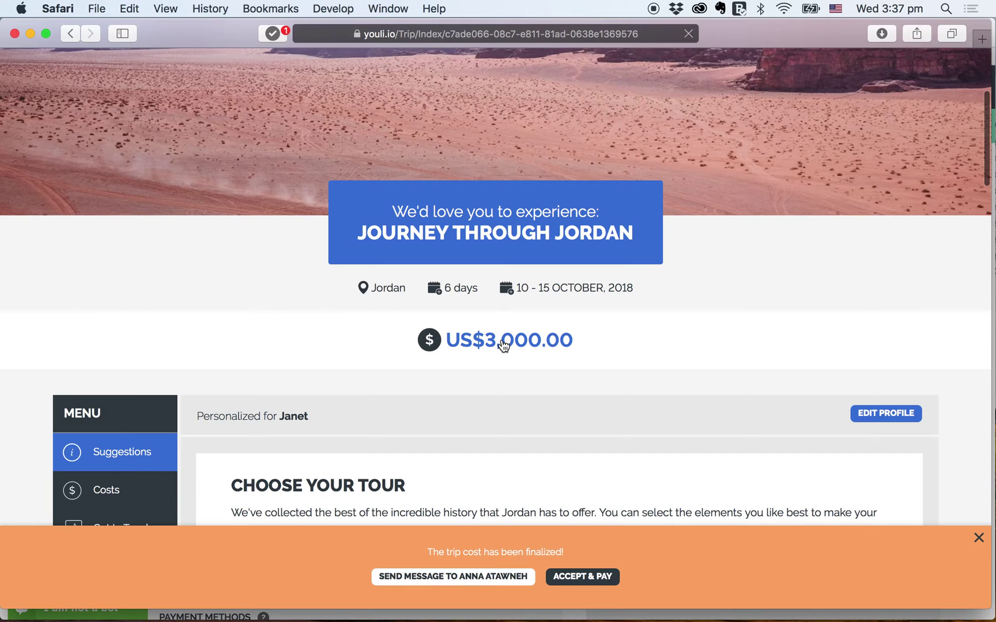
pyautogui.click(503, 345)
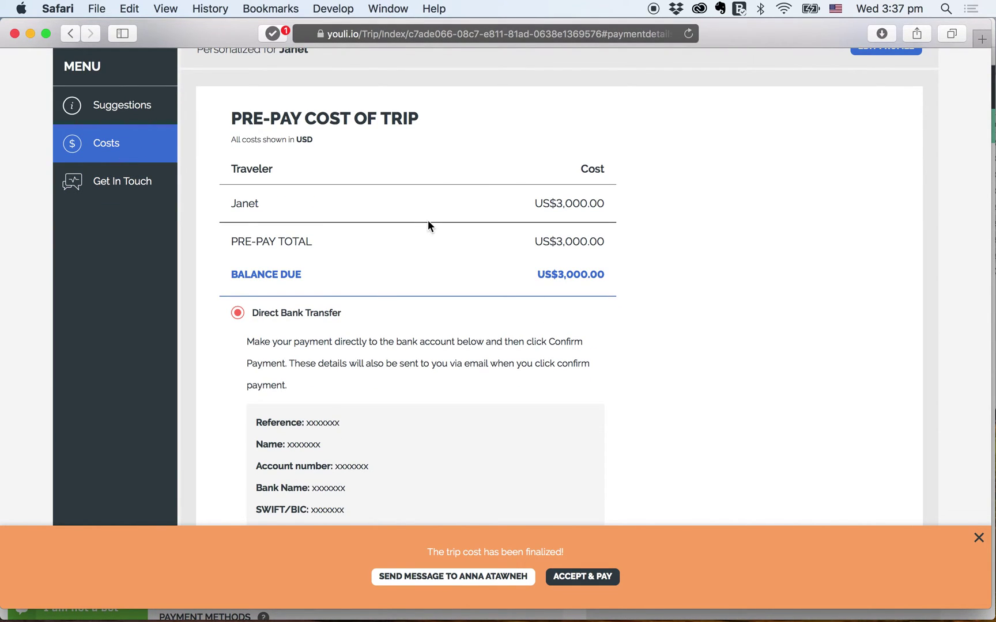
pyautogui.scroll(-1, 402, 273)
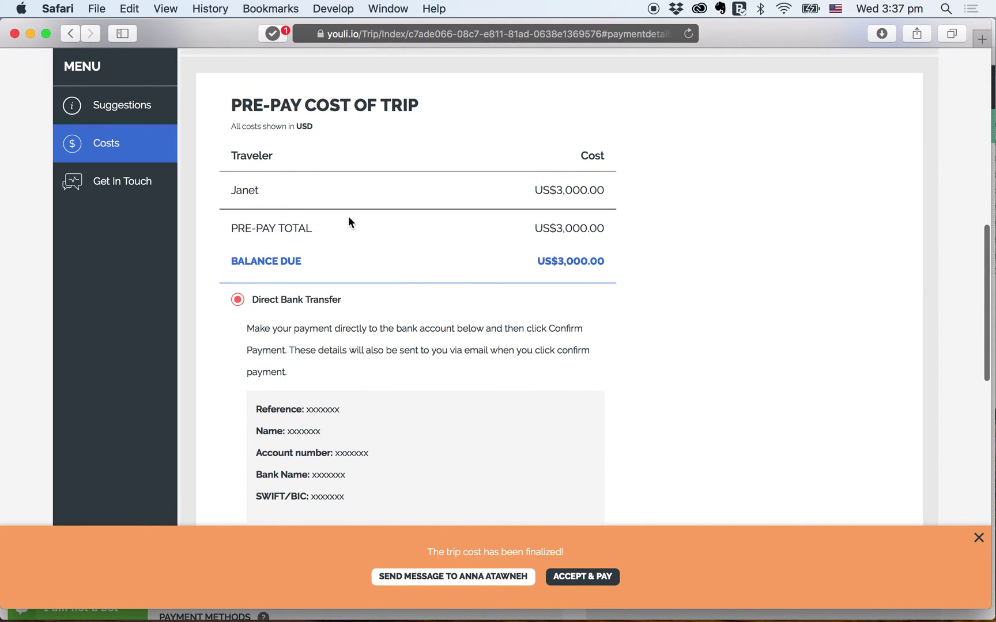
pyautogui.scroll(-5, 412, 337)
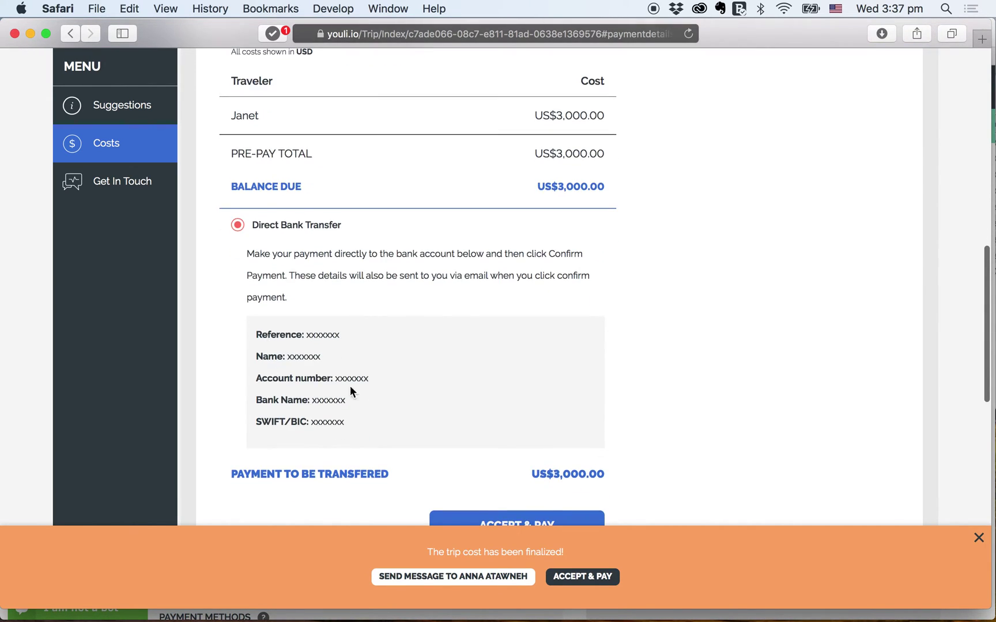
pyautogui.scroll(-5, 499, 416)
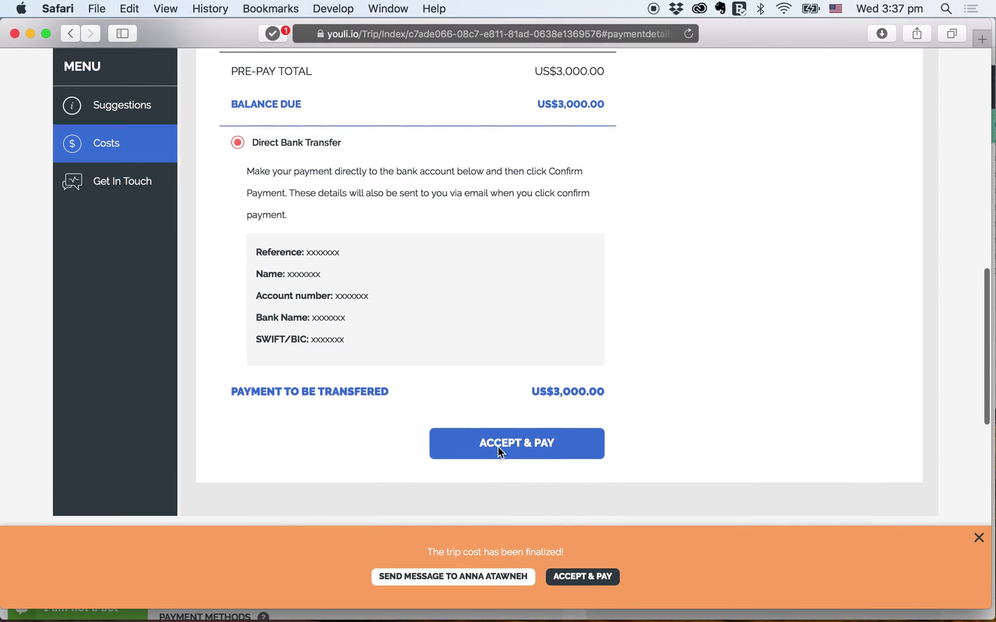
pyautogui.scroll(-1, 498, 447)
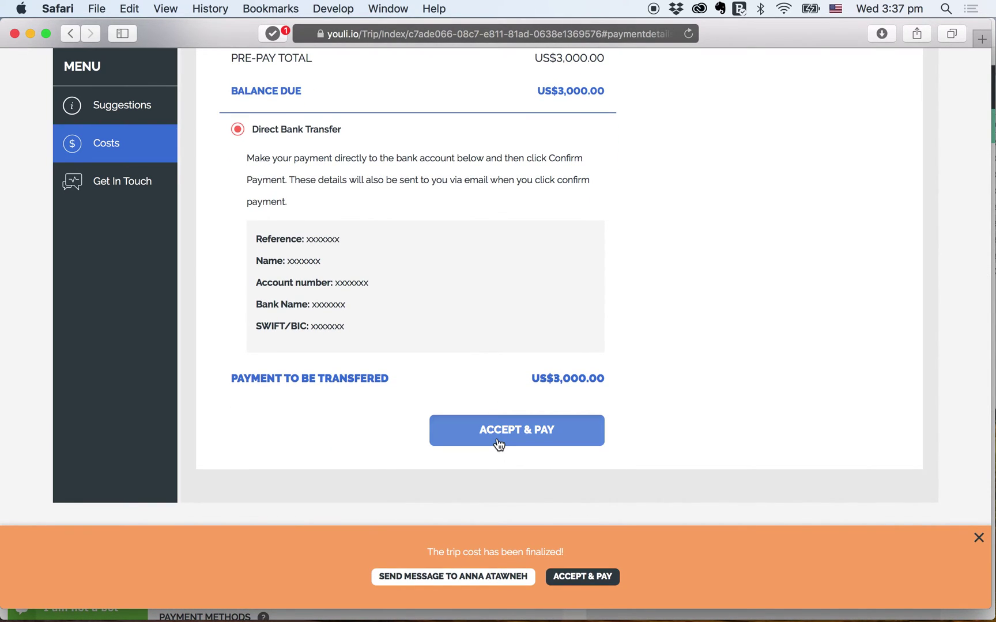
# - Accept the quote and pay US$3,000.00 by bank transfer, leaving US$0.00 owing
pyautogui.click(499, 444)
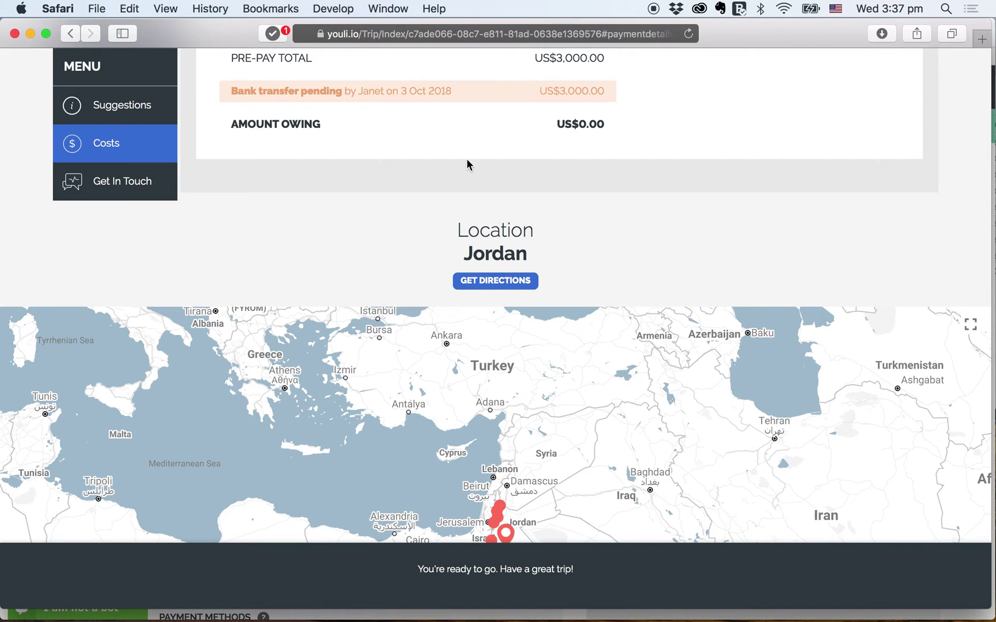
pyautogui.scroll(5, 467, 164)
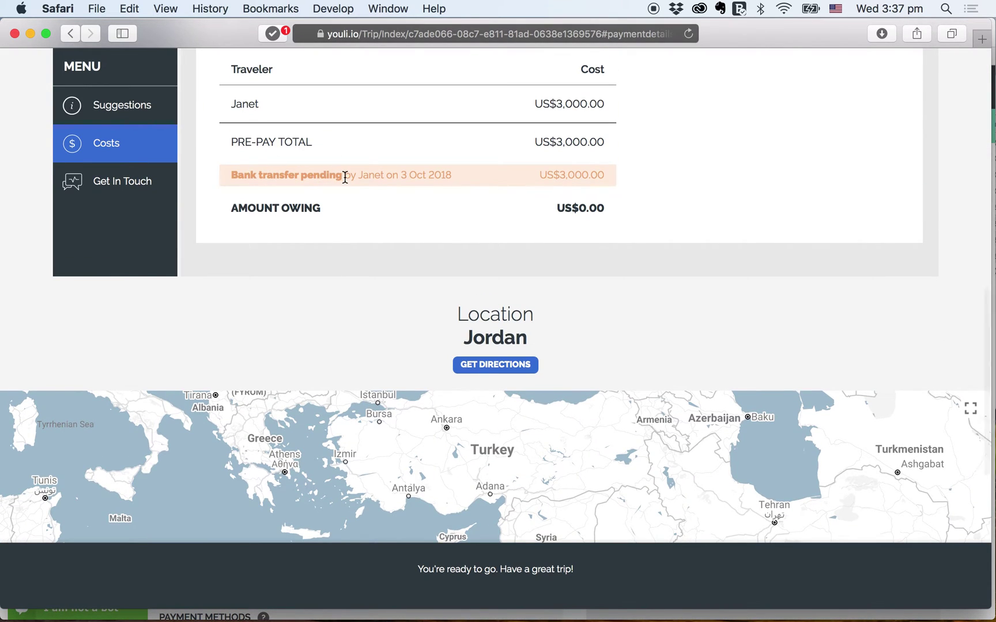
pyautogui.scroll(-5, 345, 178)
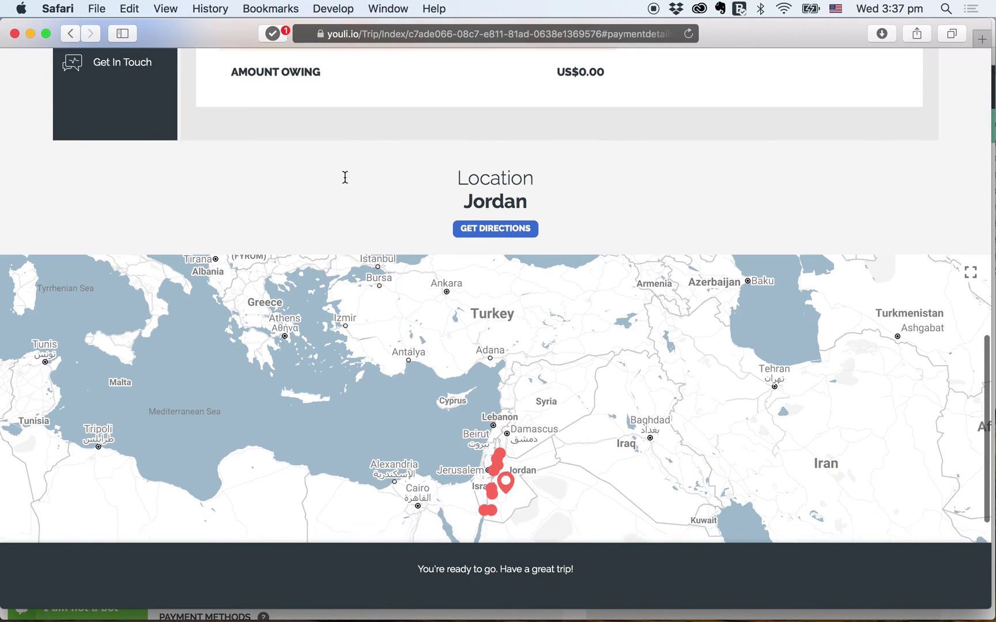
pyautogui.scroll(-5, 344, 177)
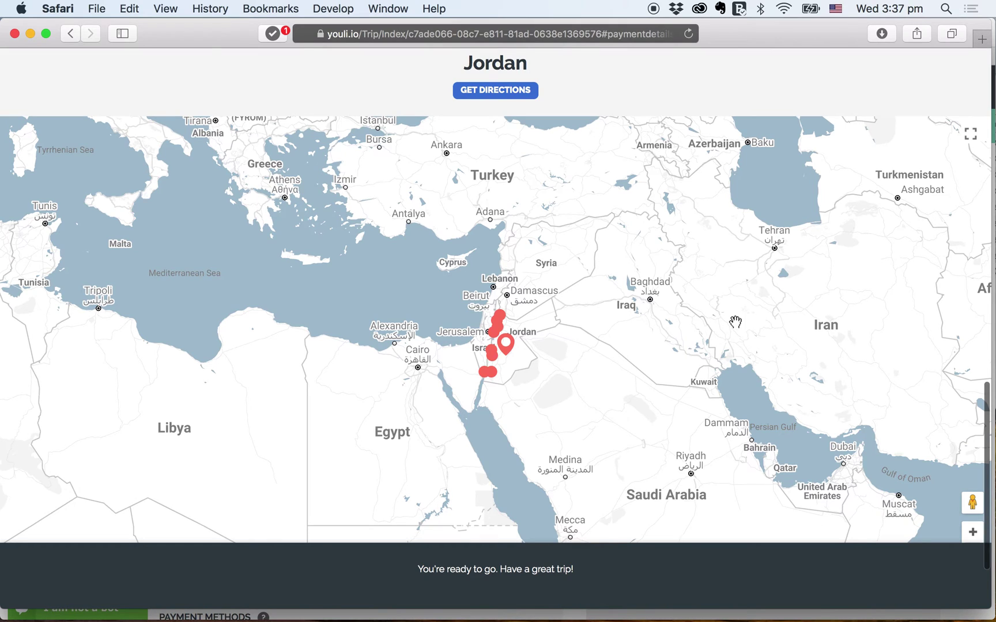
pyautogui.scroll(-2, 735, 321)
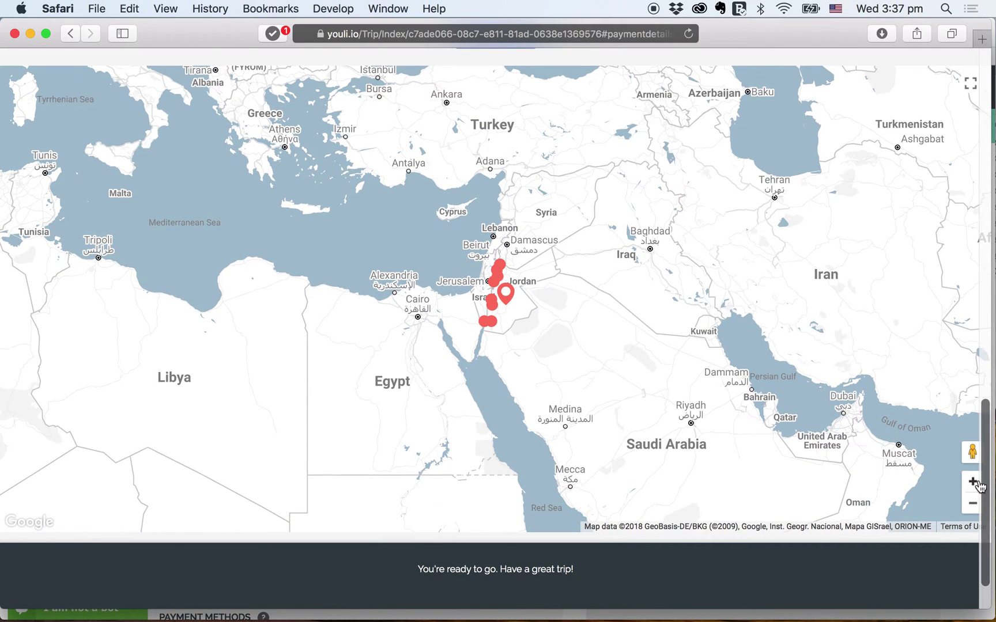
# - Zoom the trip map in on Jordan and view the Dana Biosphere and Petra stop details
pyautogui.click(973, 484)
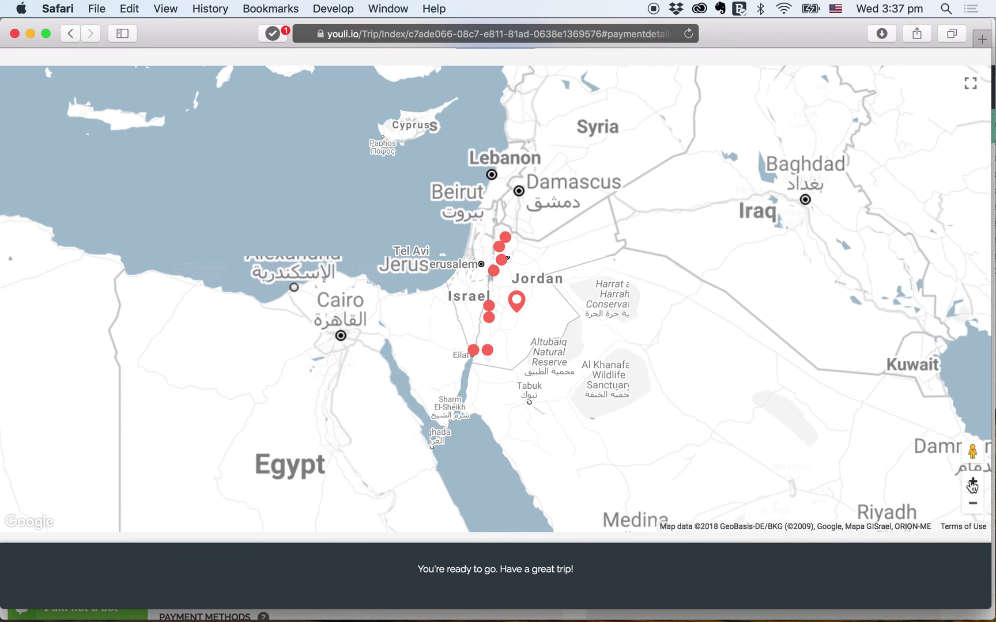
pyautogui.click(973, 484)
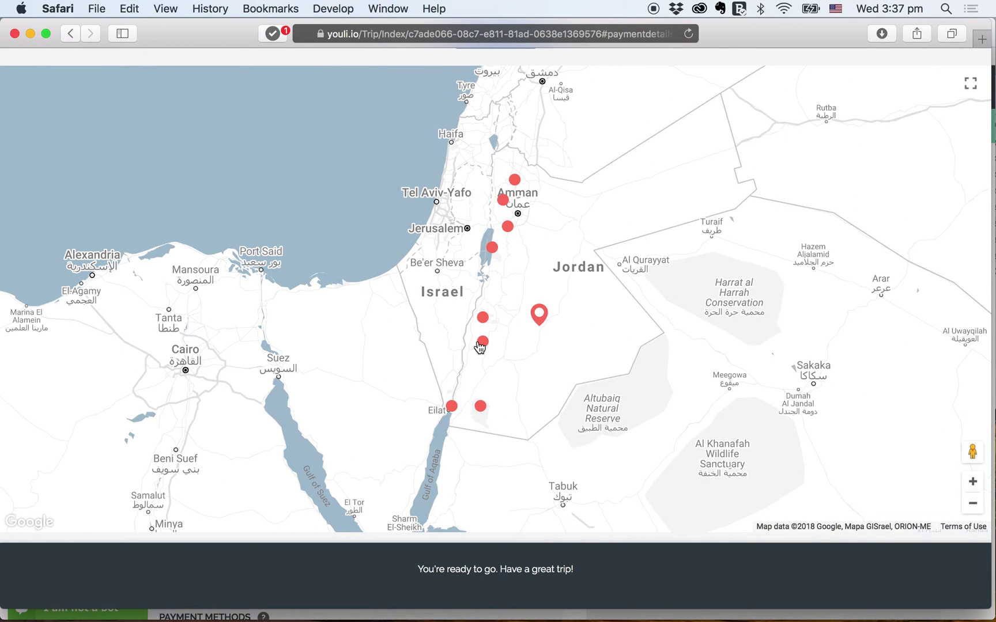
pyautogui.click(483, 318)
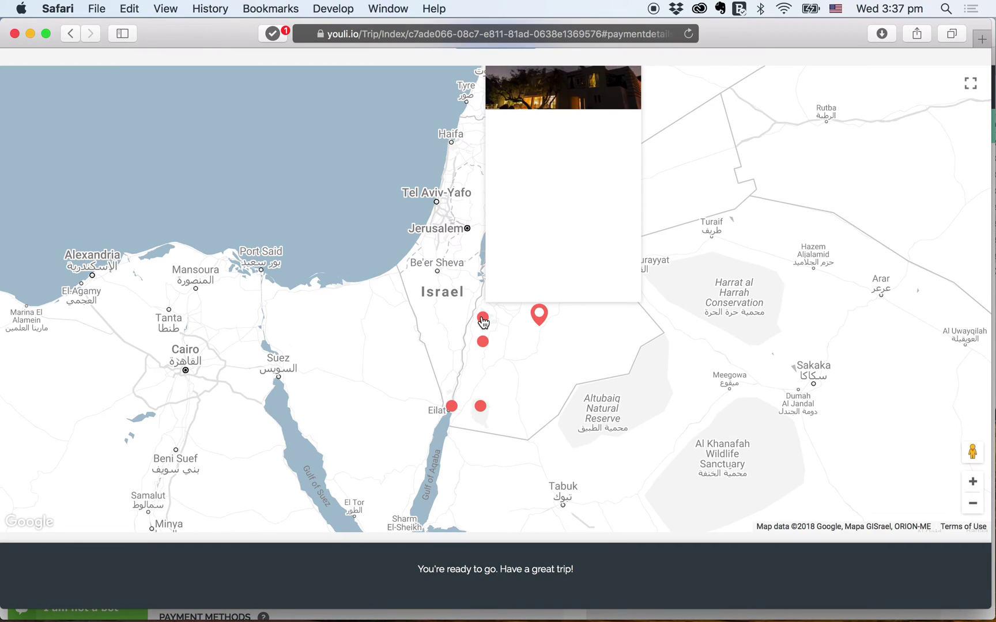
pyautogui.click(484, 346)
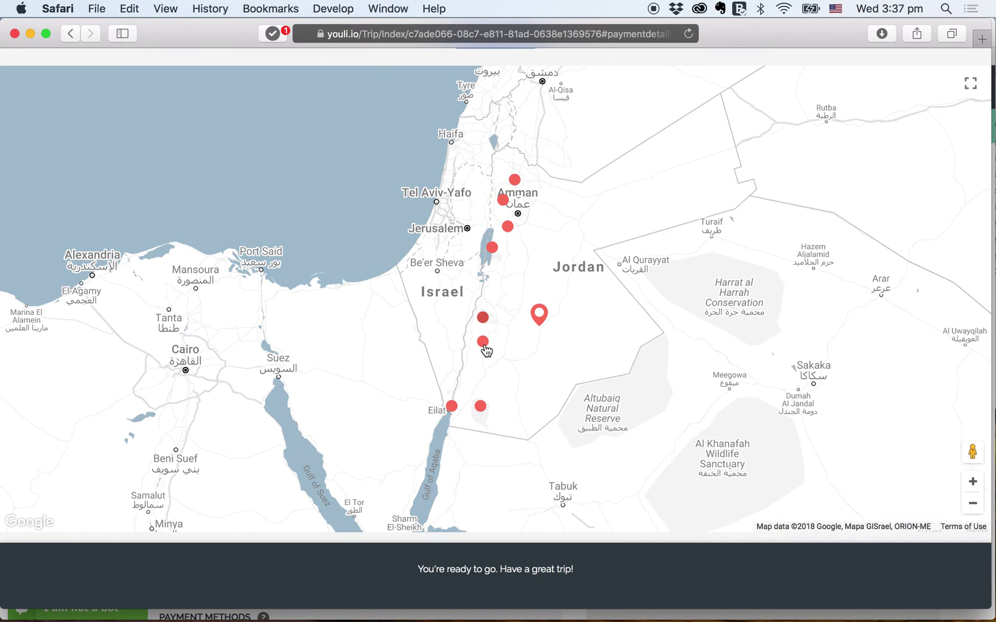
pyautogui.click(483, 344)
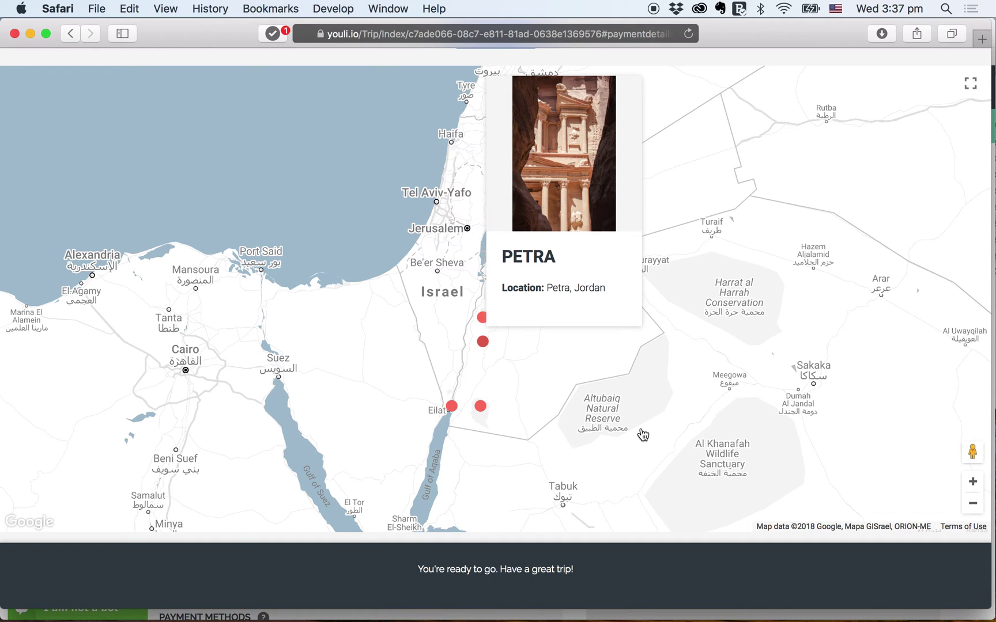
pyautogui.scroll(10, 622, 494)
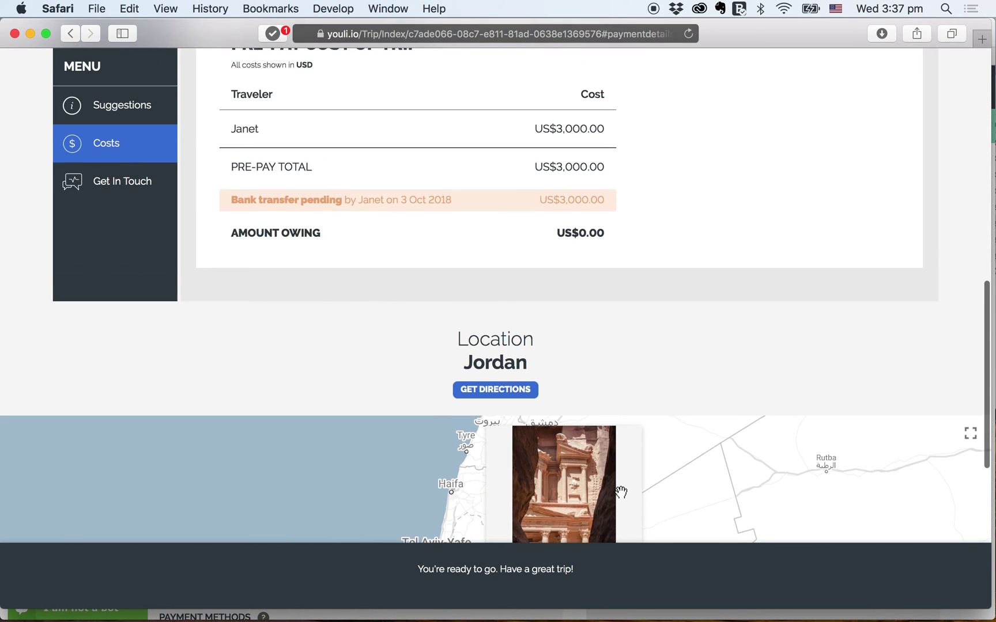
pyautogui.scroll(6, 621, 492)
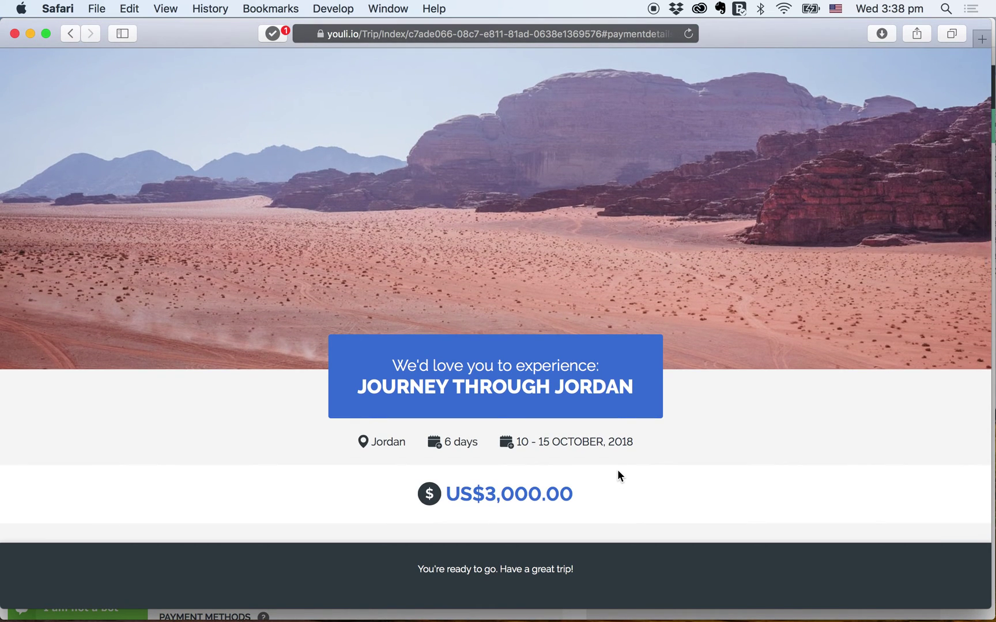
pyautogui.scroll(3, 617, 472)
pyautogui.scroll(1, 614, 475)
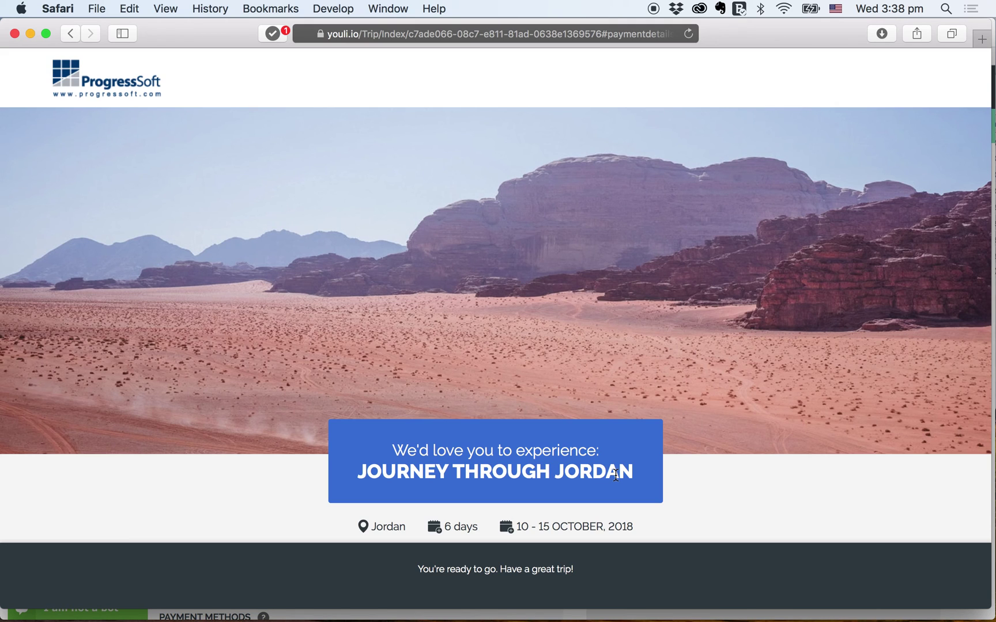
pyautogui.scroll(-3, 633, 509)
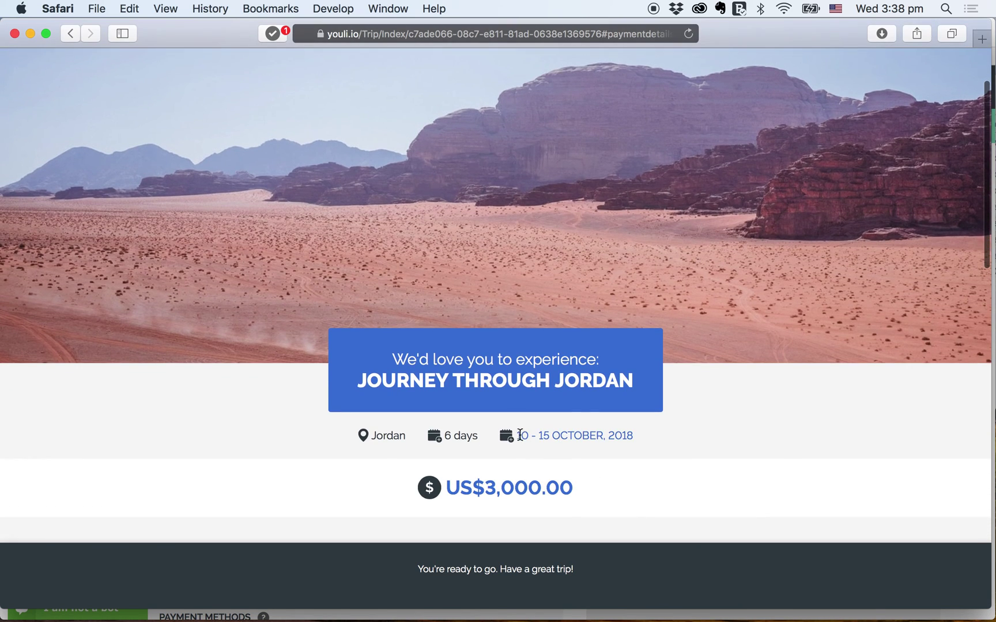
pyautogui.scroll(-8, 590, 502)
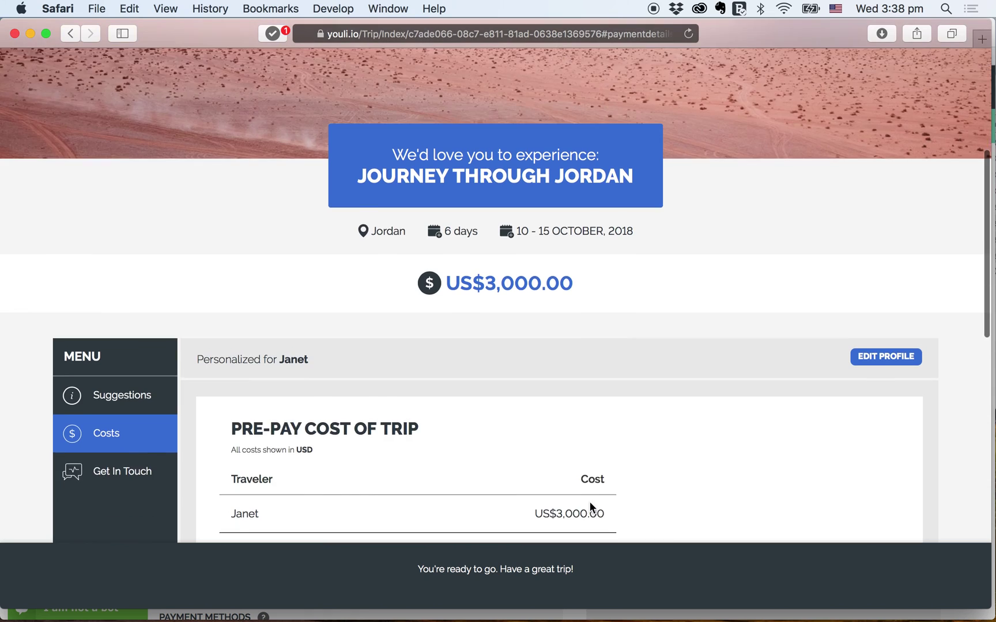